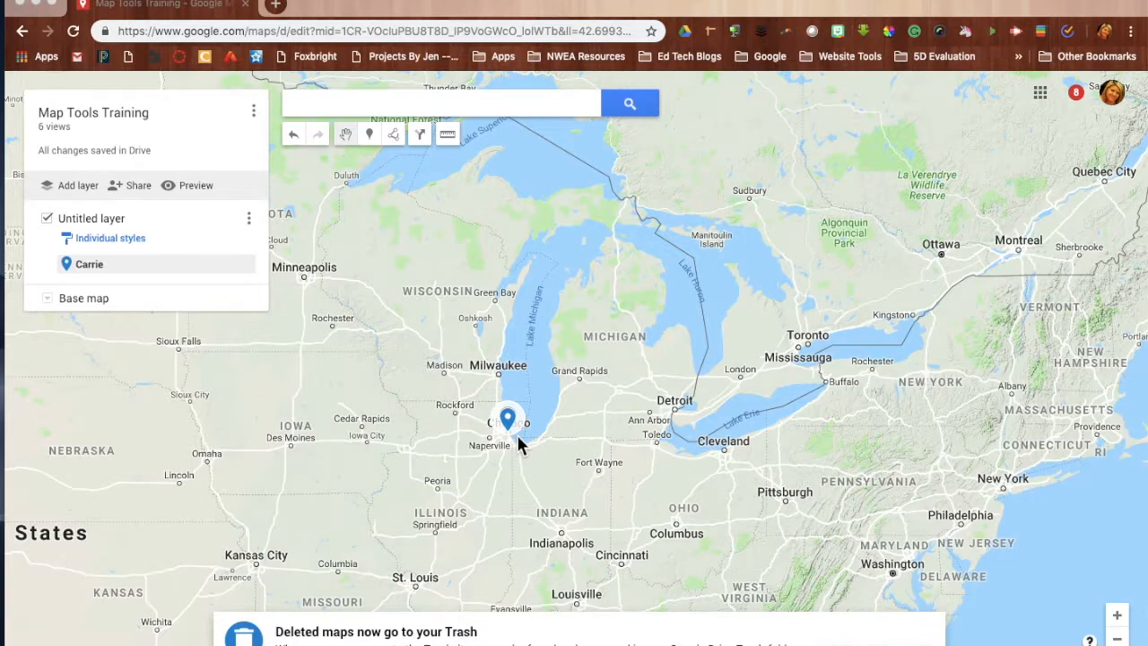
- Place a trial marker beside Chicago with its default title and delete it again
{"action": "left_click", "coordinate": [369, 134]}
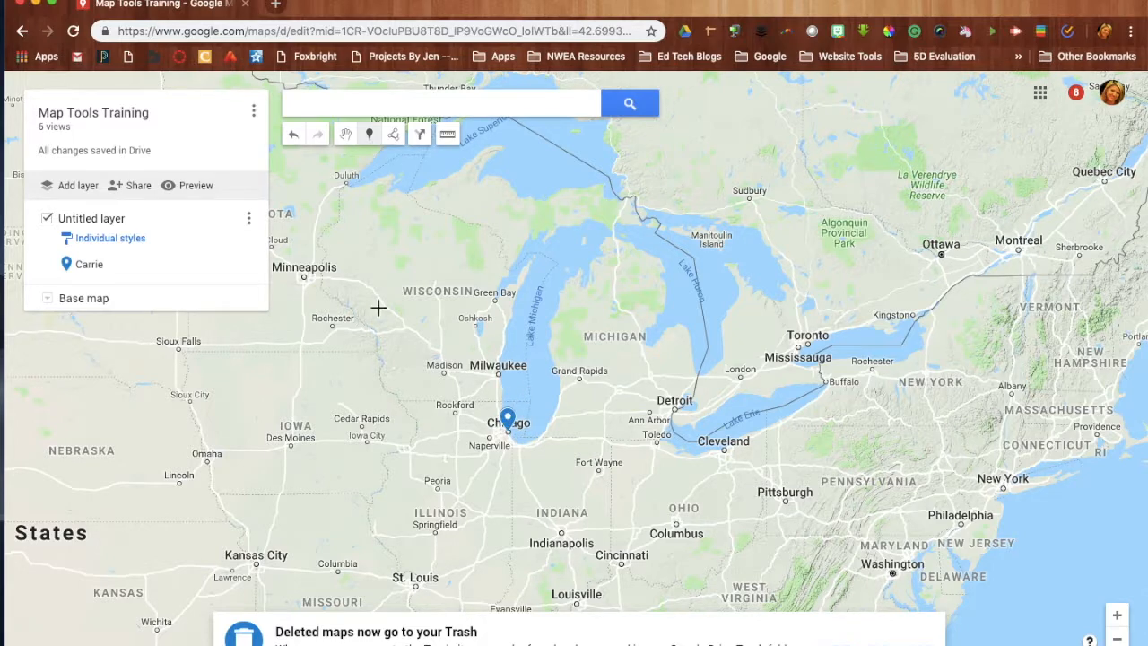
{"action": "left_click", "coordinate": [515, 428]}
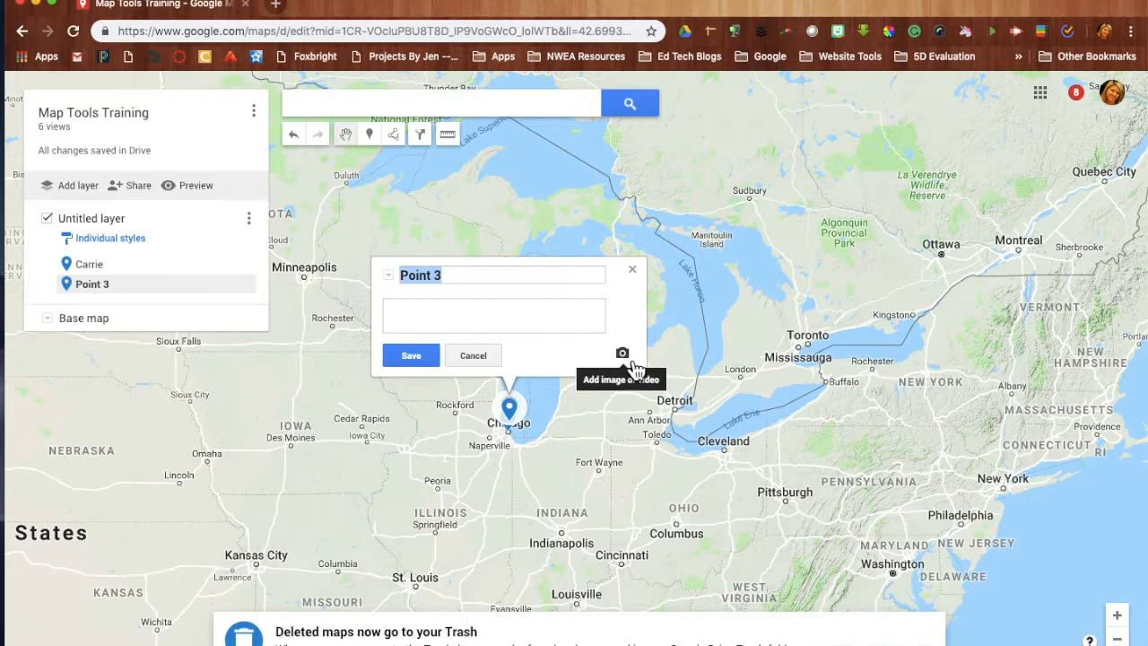
{"action": "left_click", "coordinate": [393, 277]}
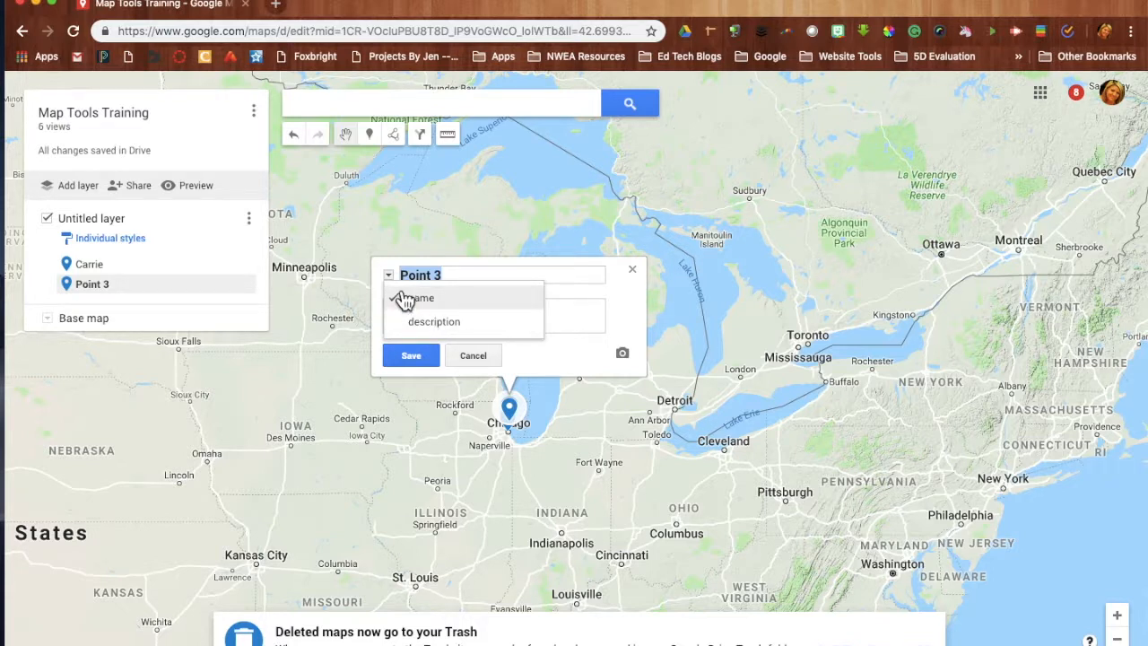
{"action": "left_click", "coordinate": [403, 301]}
{"action": "left_click", "coordinate": [412, 313]}
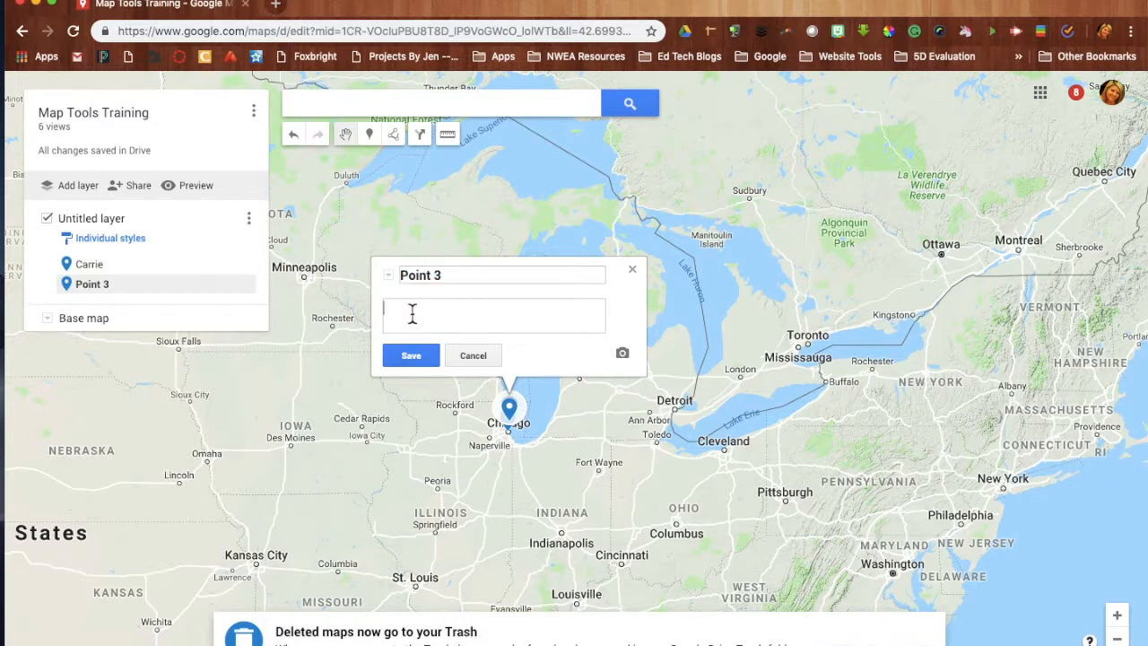
{"action": "left_click", "coordinate": [633, 270]}
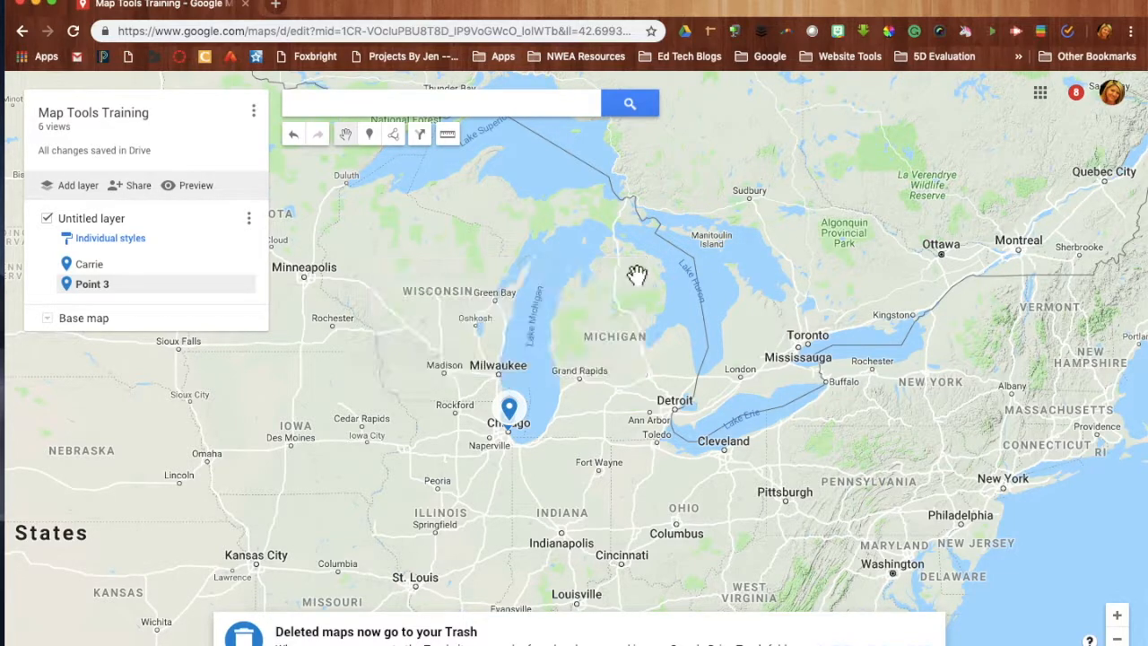
{"action": "left_click", "coordinate": [518, 420]}
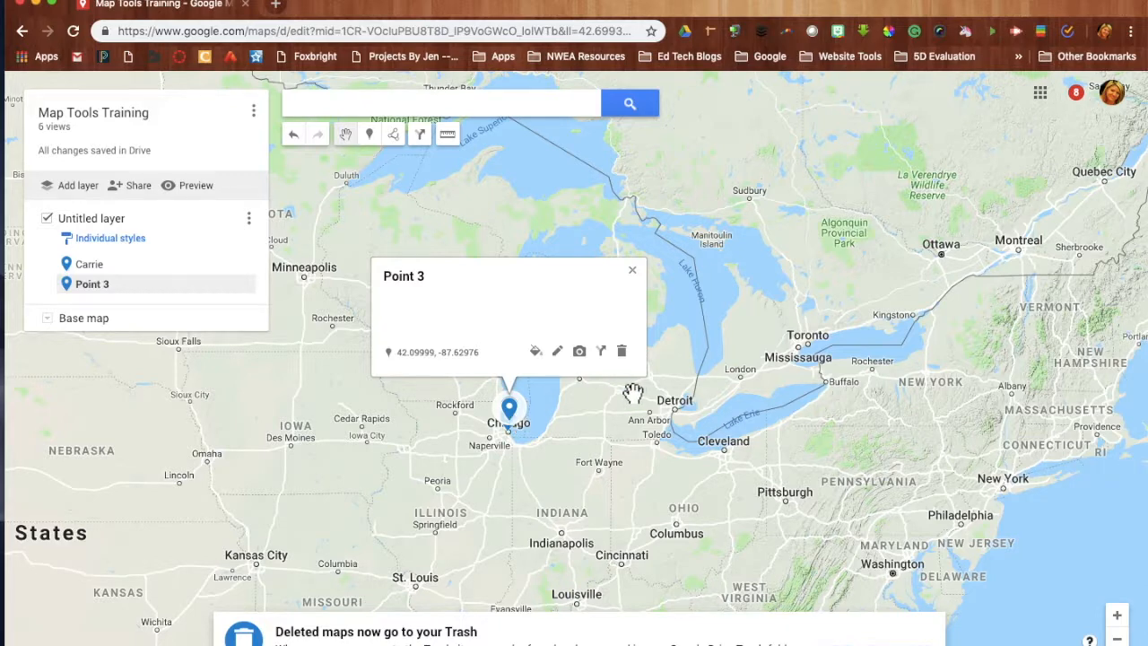
{"action": "left_click", "coordinate": [628, 360]}
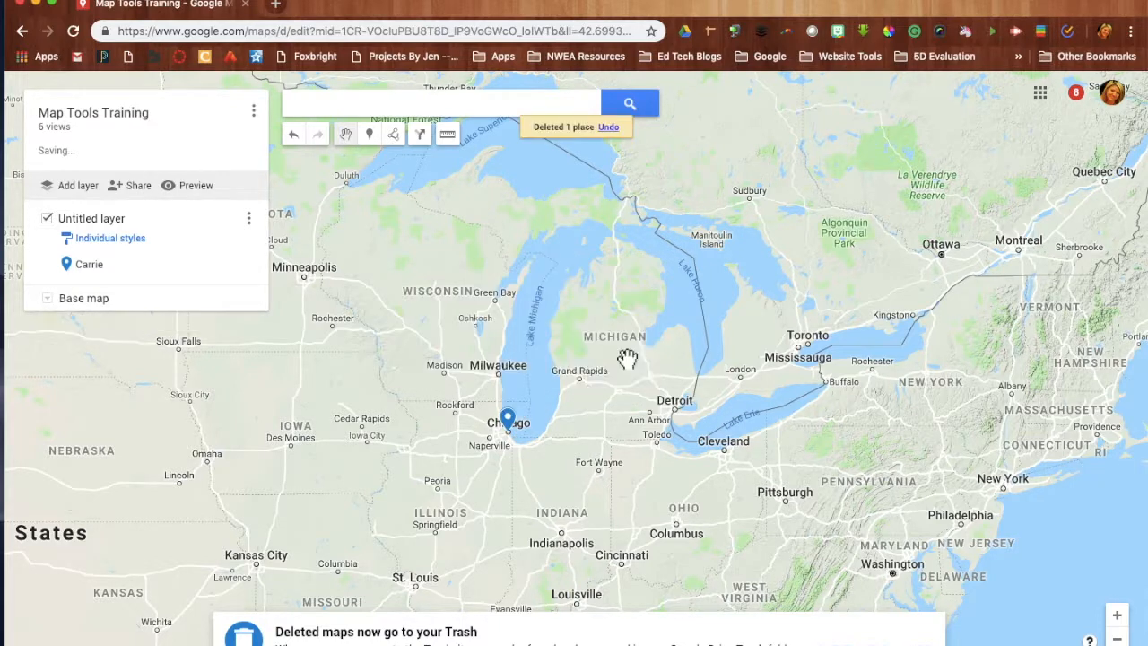
- Change the existing Chicago marker's icon to the heart shape, dismissing the trash notice and the marker's details card
{"action": "left_click", "coordinate": [520, 434]}
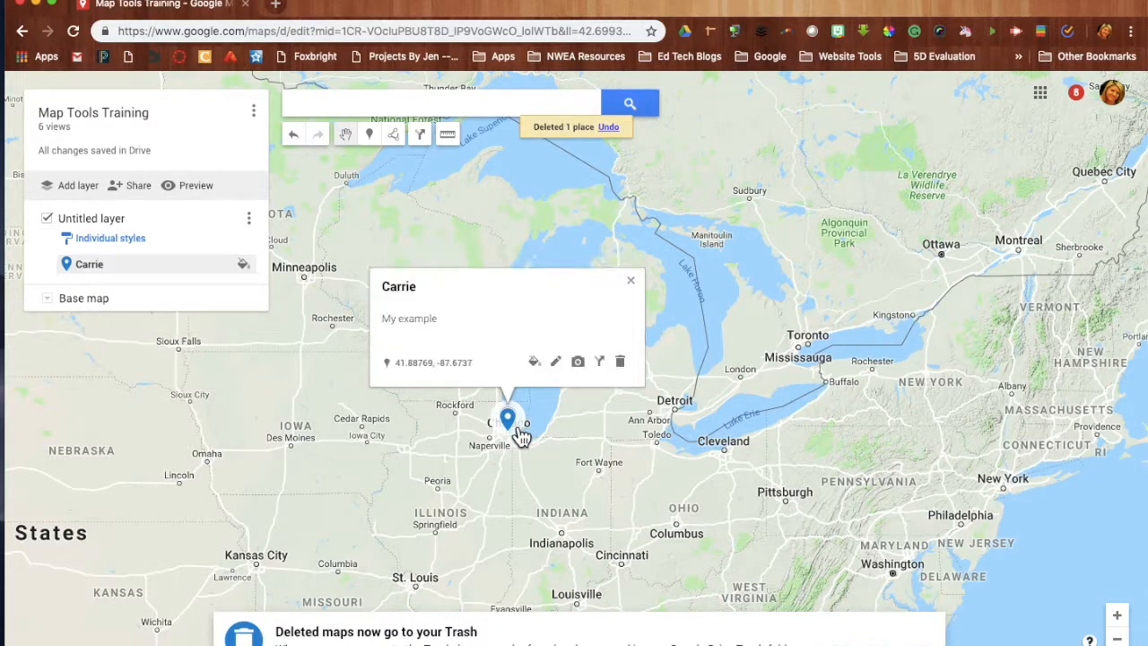
{"action": "left_click", "coordinate": [534, 363]}
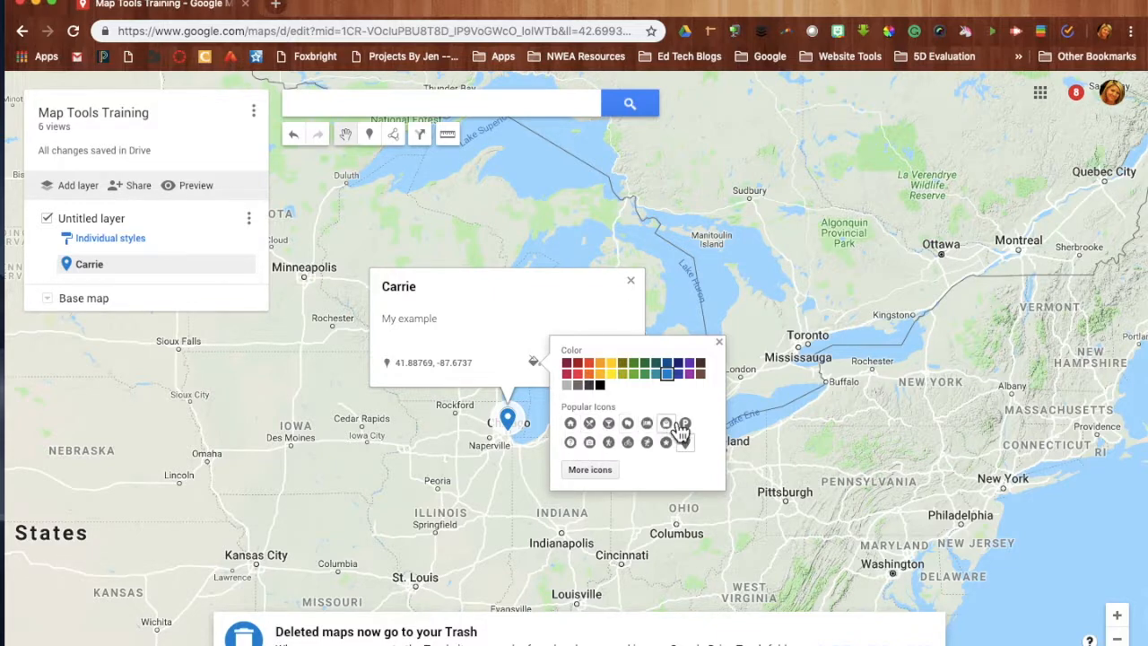
{"action": "left_click", "coordinate": [590, 470]}
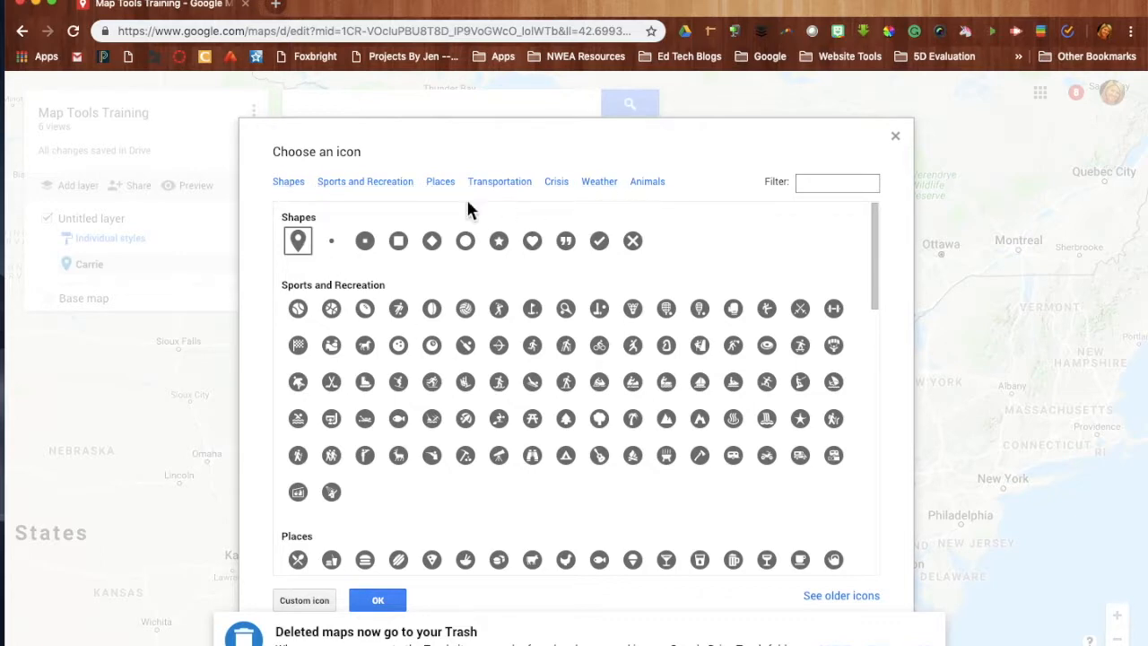
{"action": "scroll", "coordinate": [529, 493], "scroll_direction": "down", "scroll_amount": 5}
{"action": "scroll", "coordinate": [527, 495], "scroll_direction": "up", "scroll_amount": 4}
{"action": "scroll", "coordinate": [528, 498], "scroll_direction": "down", "scroll_amount": 1}
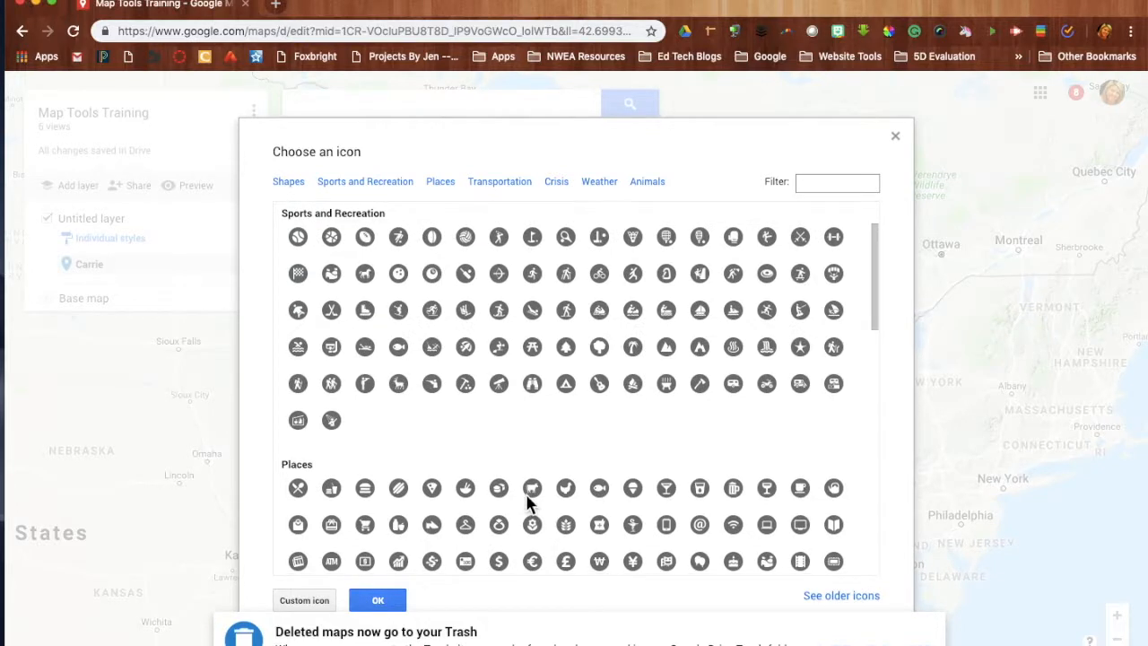
{"action": "scroll", "coordinate": [525, 493], "scroll_direction": "up", "scroll_amount": 2}
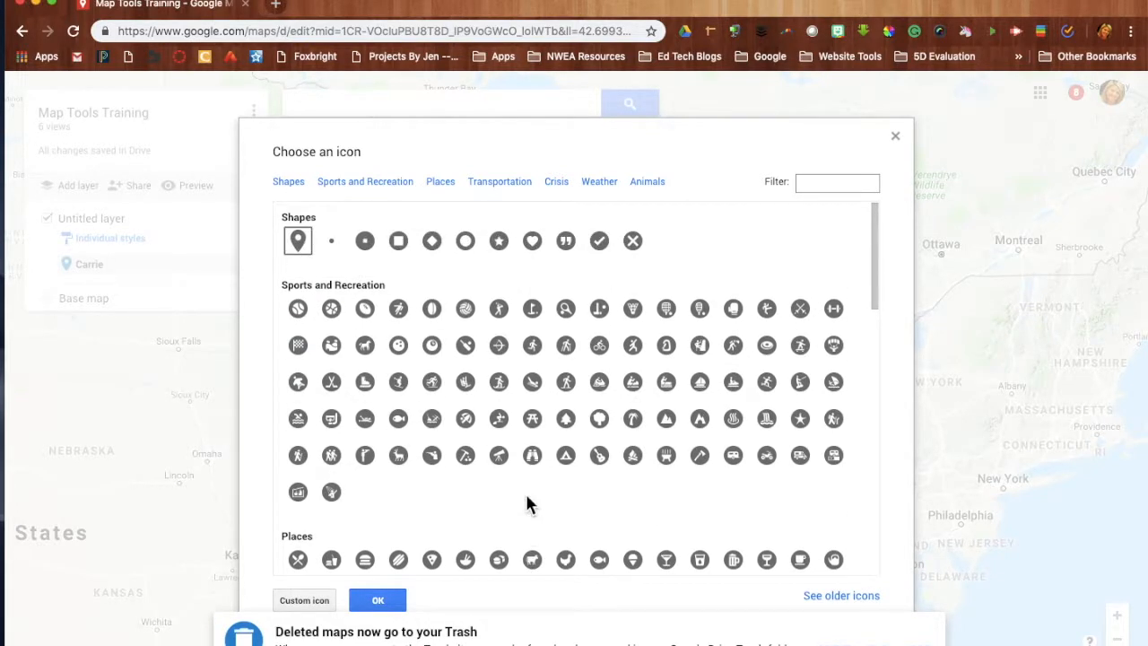
{"action": "left_click", "coordinate": [541, 247]}
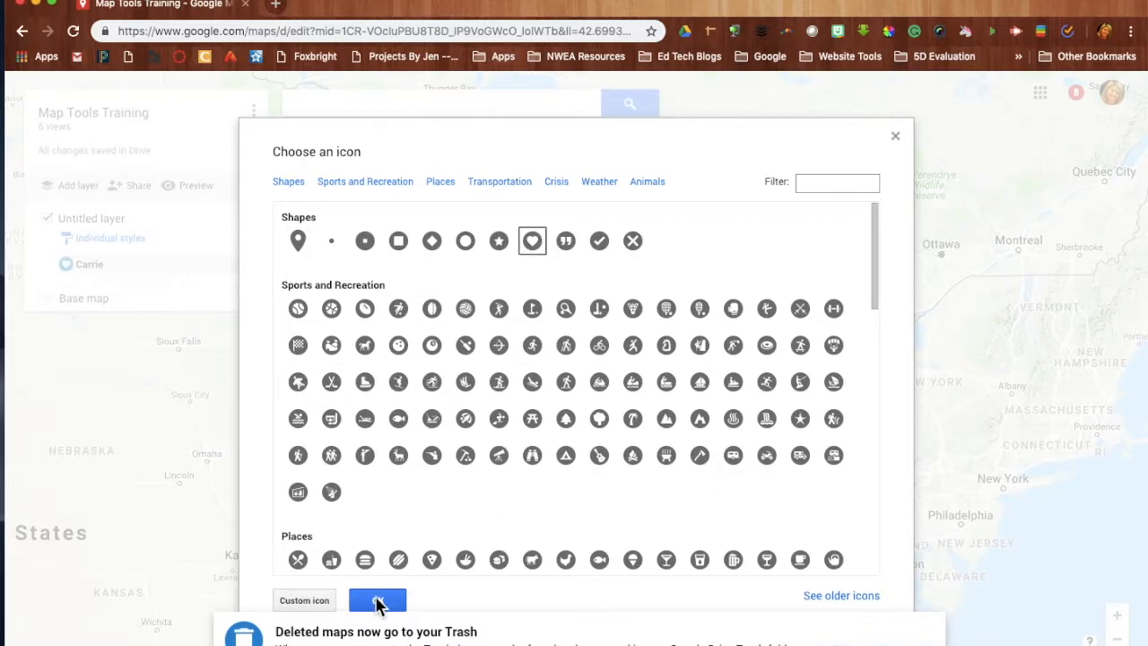
{"action": "left_click", "coordinate": [376, 601]}
{"action": "left_click", "coordinate": [826, 644]}
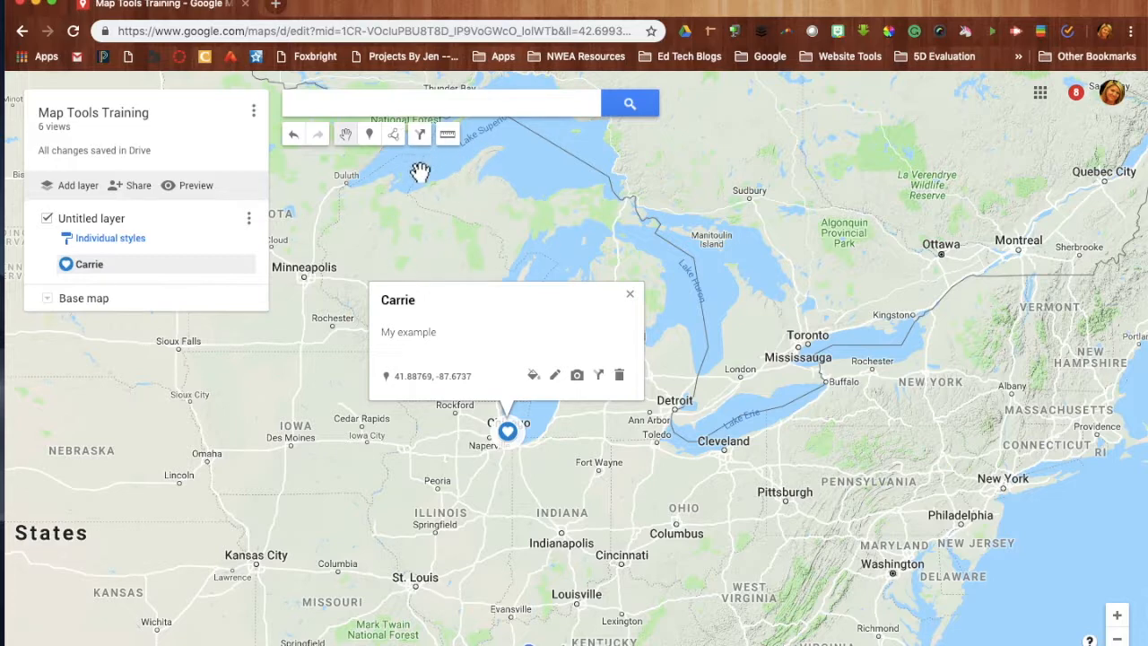
{"action": "left_click", "coordinate": [439, 206]}
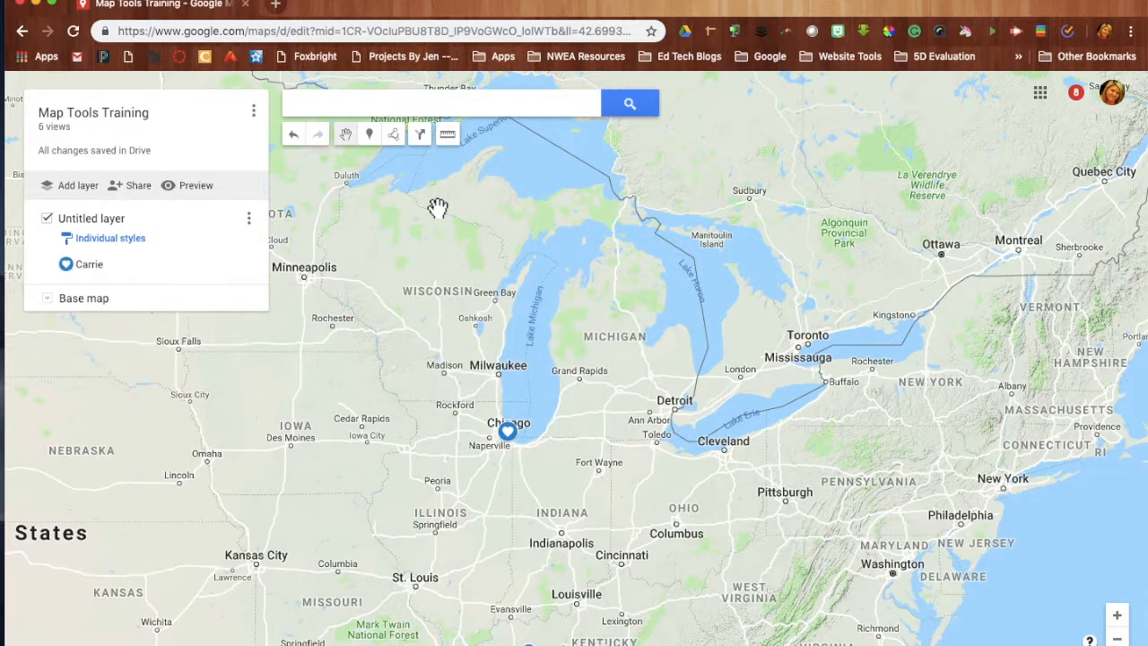
- Measure the straight-line distance from the Chicago marker across Lake Michigan to Michigan's western shore, and clear the measurement
{"action": "left_click", "coordinate": [448, 136]}
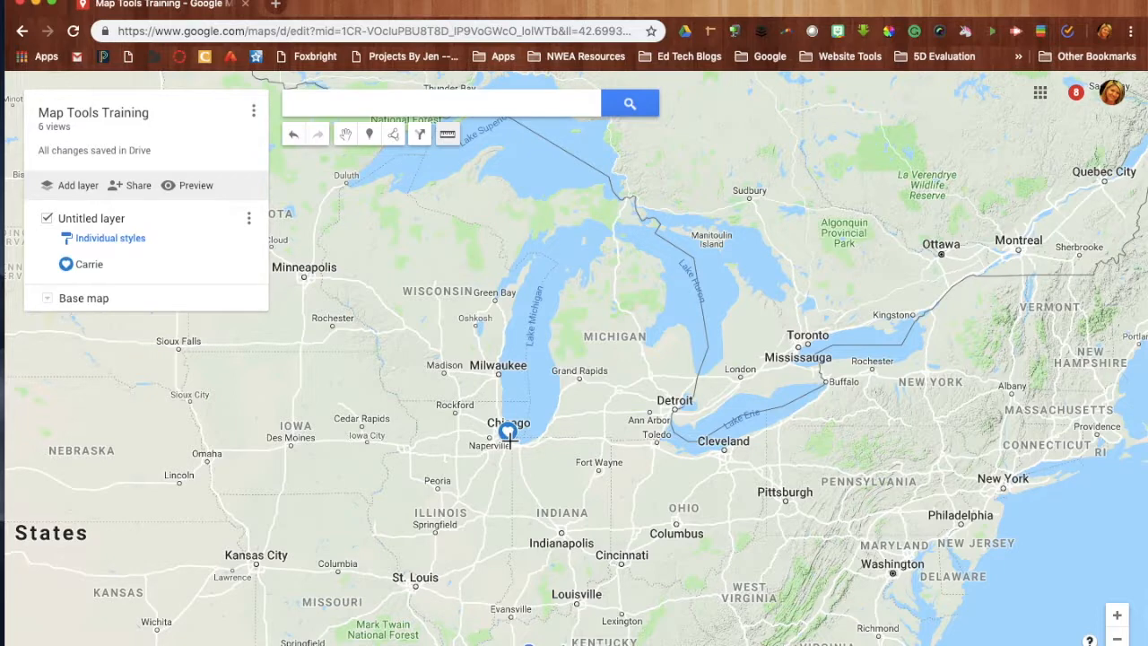
{"action": "left_click", "coordinate": [509, 434]}
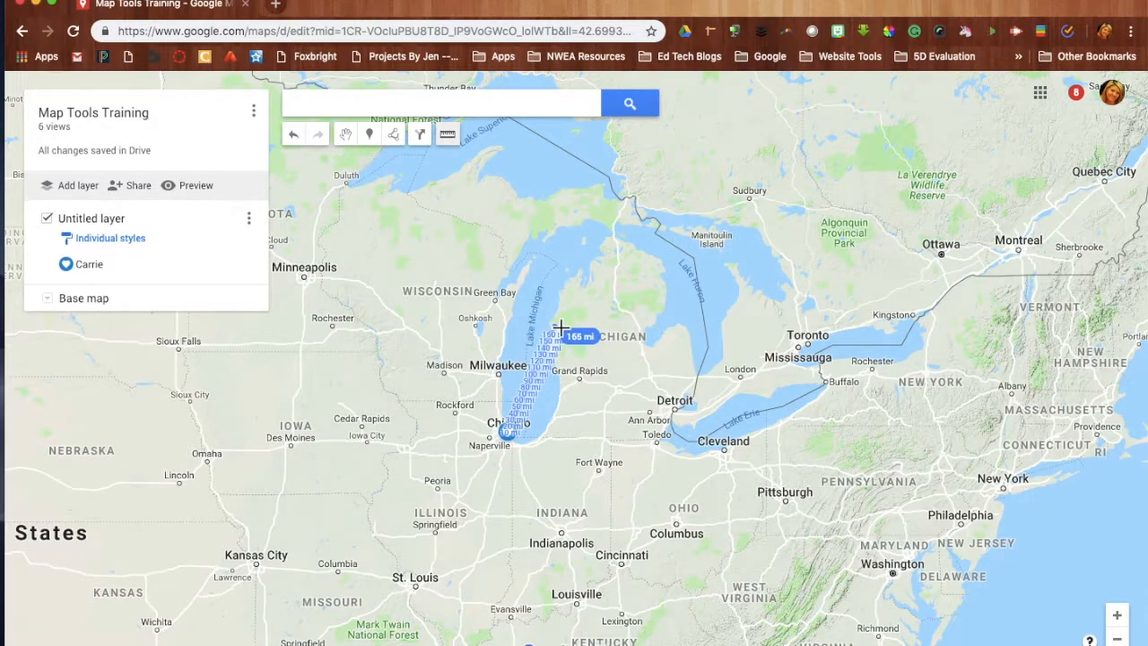
{"action": "left_click", "coordinate": [556, 324]}
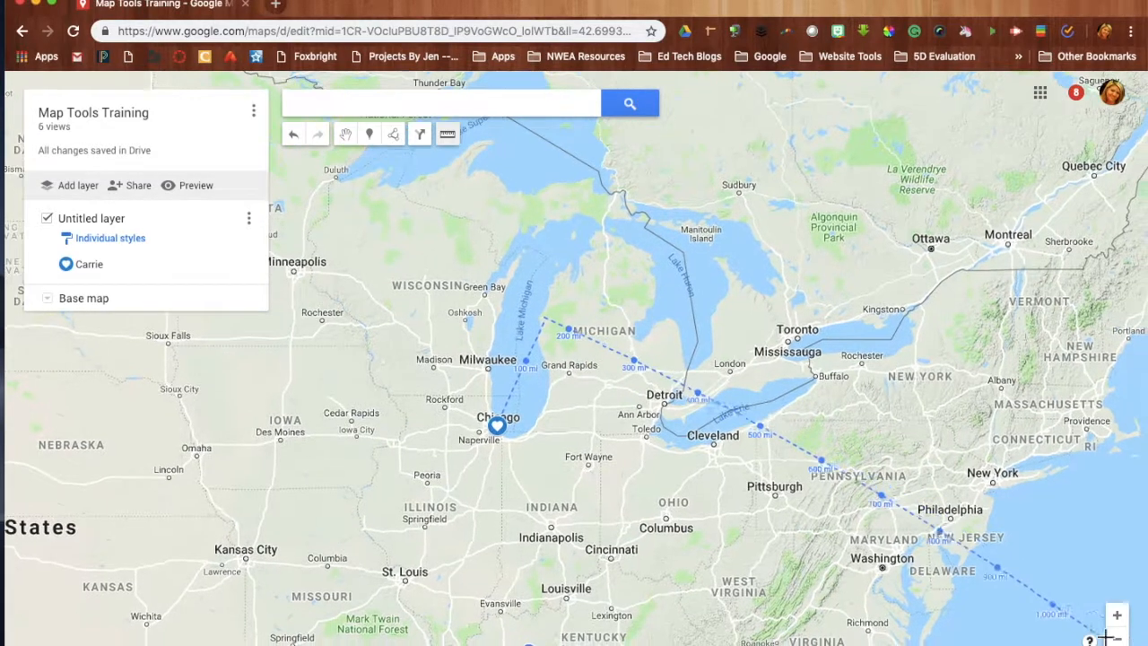
{"action": "left_click", "coordinate": [448, 142]}
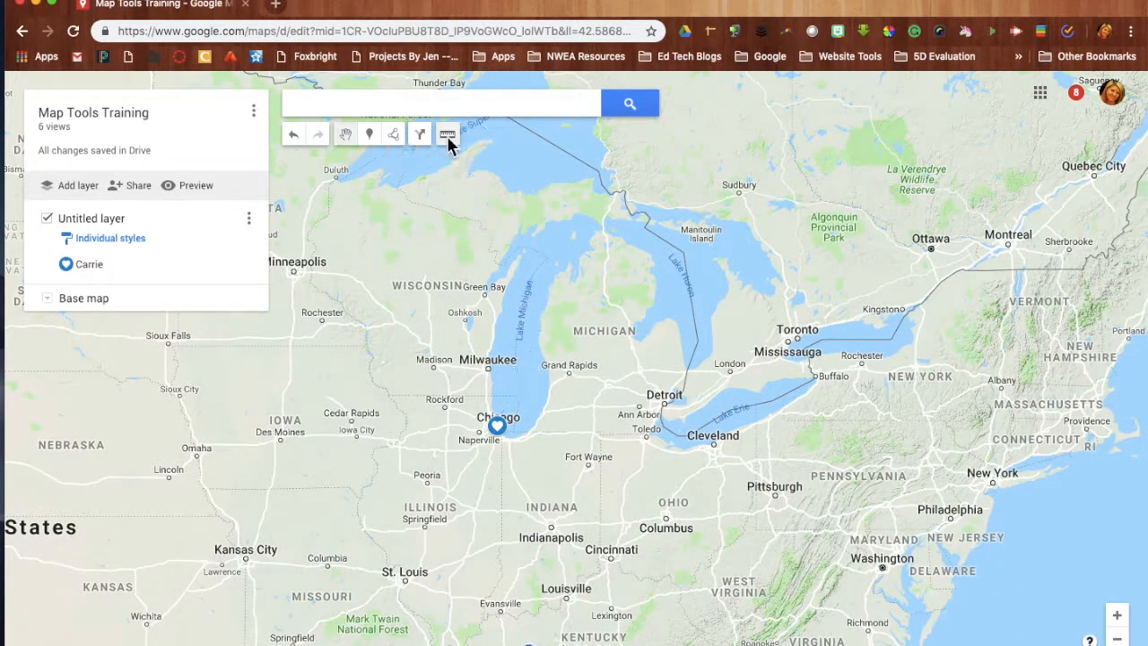
- Measure the distance from the Chicago marker around southern Lake Michigan through Gary, St Joseph, Holland and Muskegon to Ludington, and clear the measurement
{"action": "left_click", "coordinate": [1116, 616]}
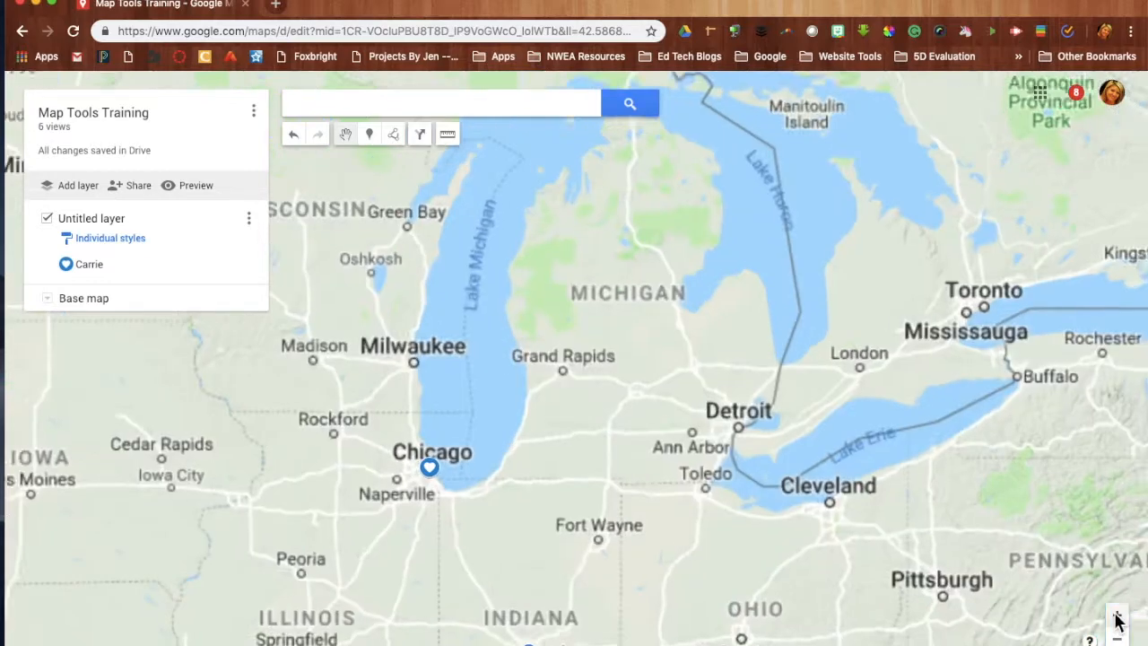
{"action": "left_click", "coordinate": [1116, 616]}
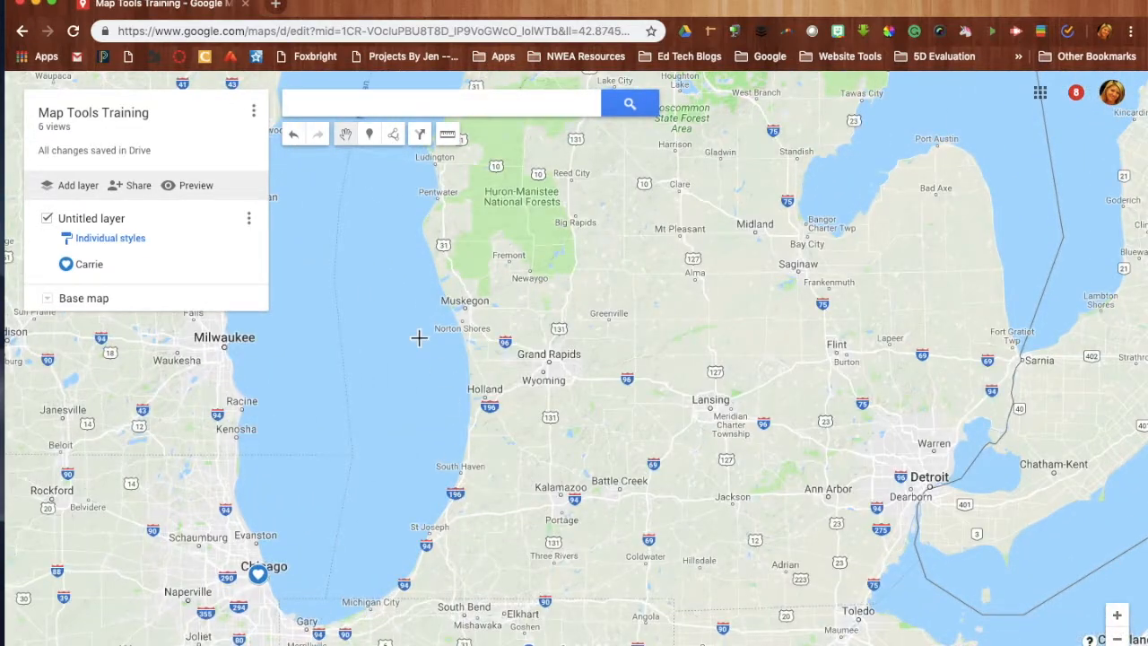
{"action": "left_click", "coordinate": [448, 137]}
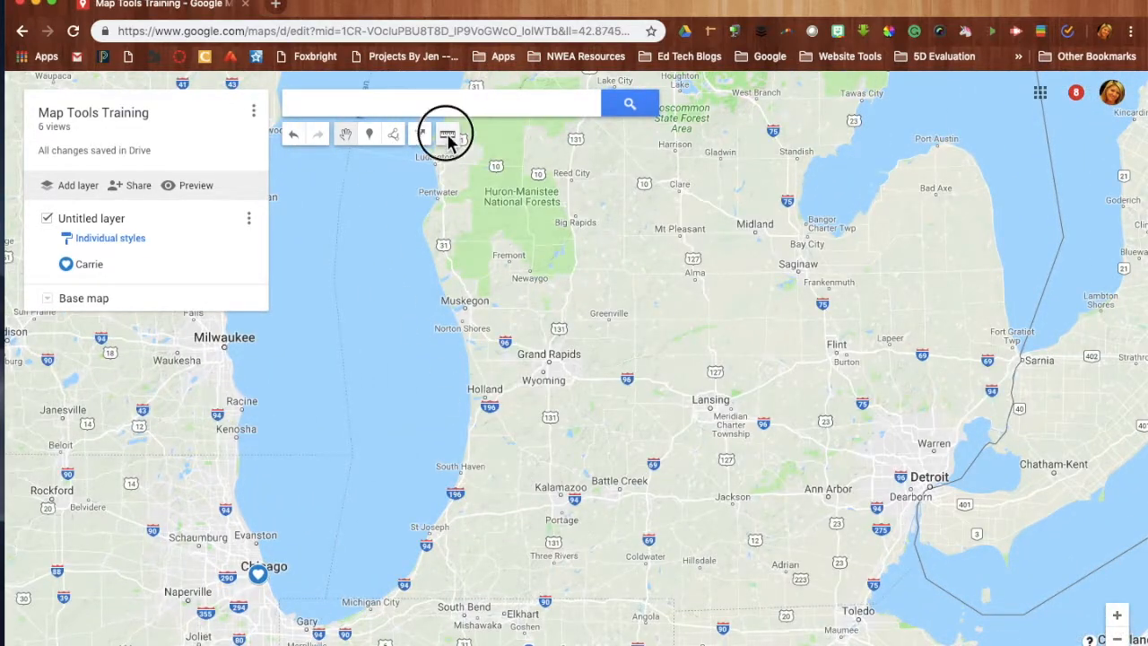
{"action": "left_click", "coordinate": [259, 576]}
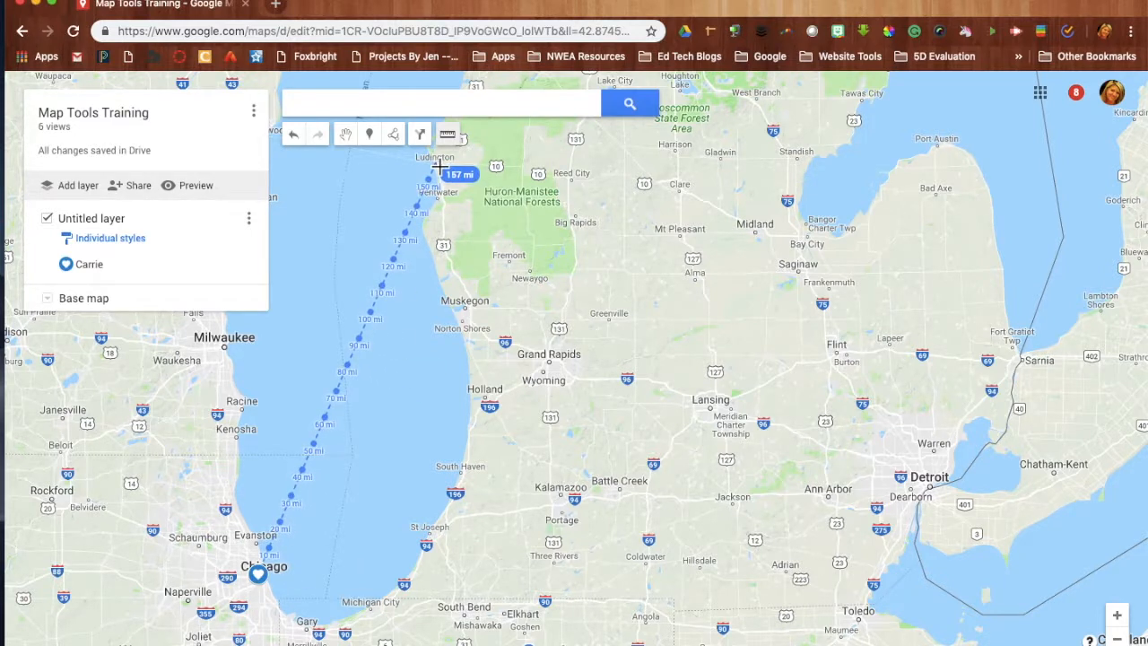
{"action": "left_click", "coordinate": [280, 614]}
{"action": "left_click", "coordinate": [300, 625]}
{"action": "left_click", "coordinate": [315, 640]}
{"action": "left_click", "coordinate": [344, 640]}
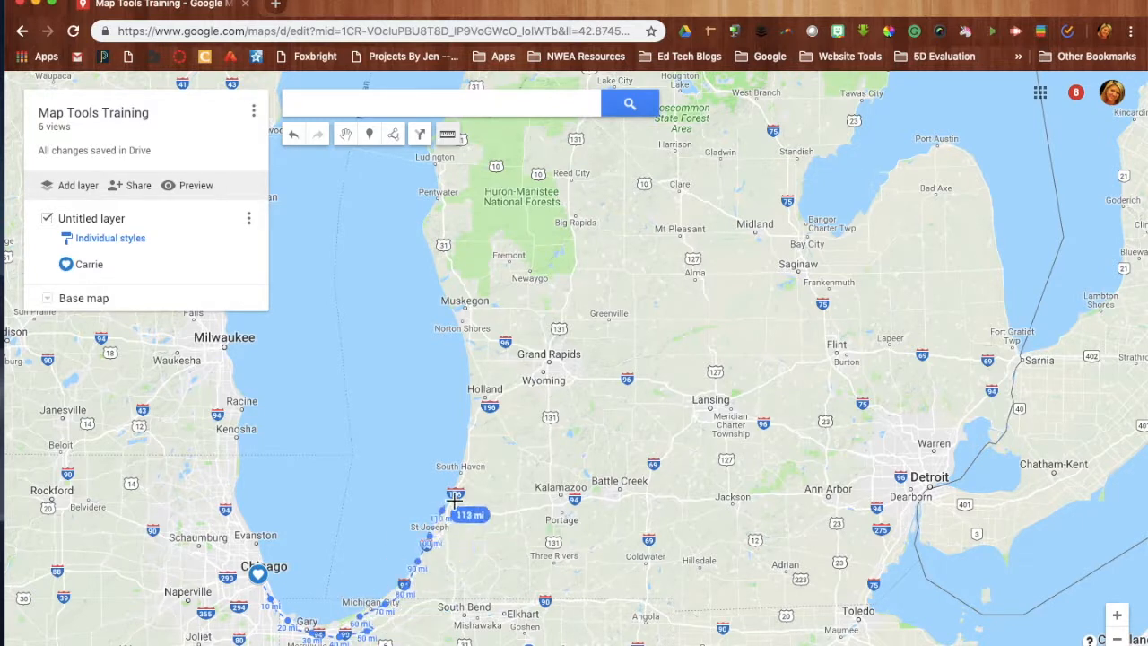
{"action": "left_click", "coordinate": [483, 409]}
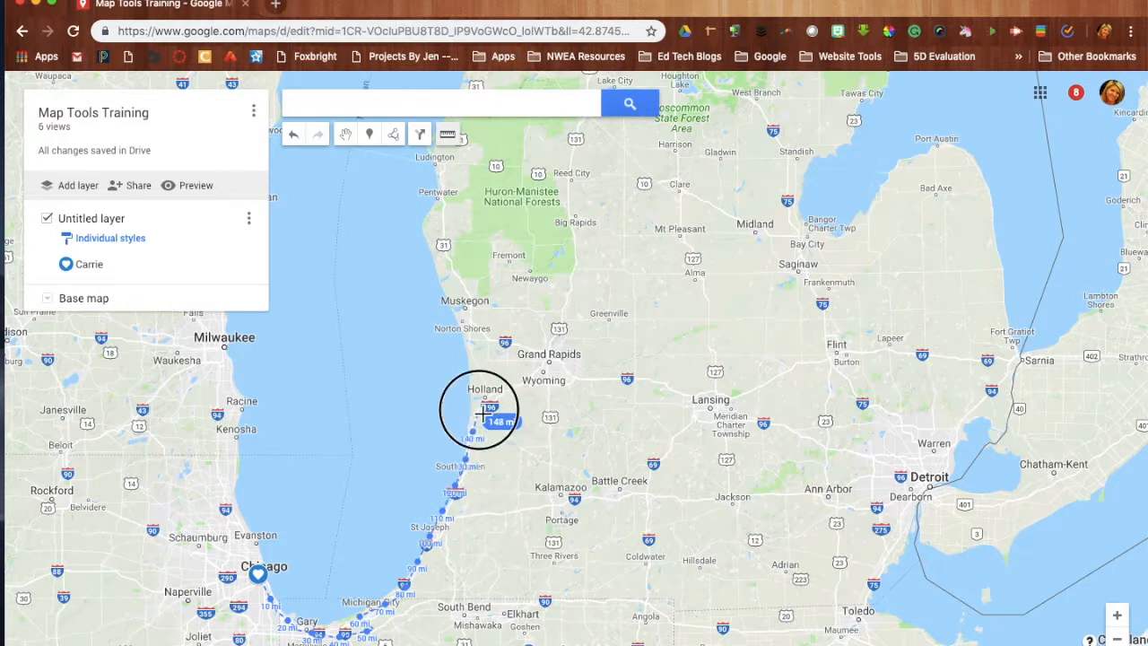
{"action": "left_click", "coordinate": [487, 389]}
{"action": "left_click", "coordinate": [471, 350]}
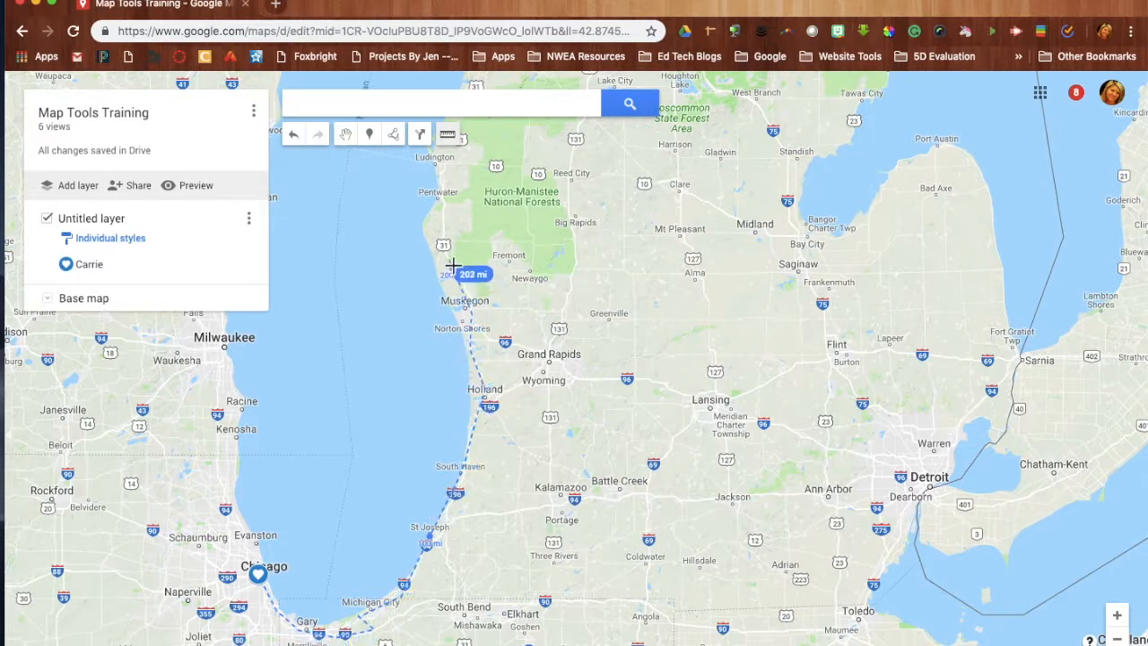
{"action": "left_click", "coordinate": [445, 209]}
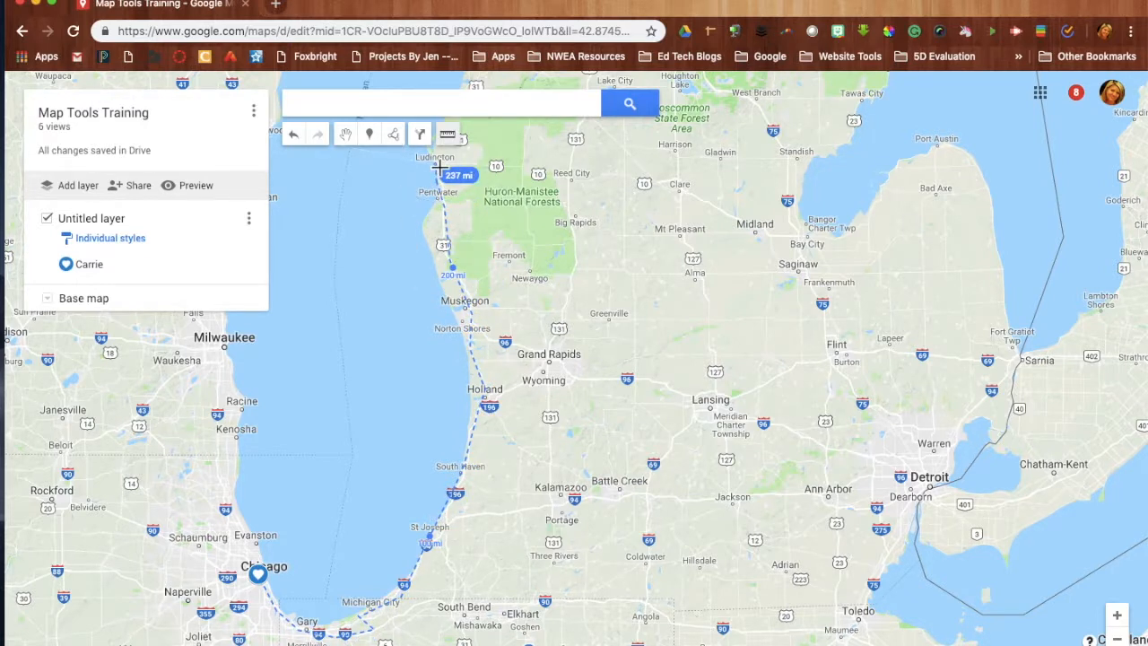
{"action": "left_click", "coordinate": [451, 135]}
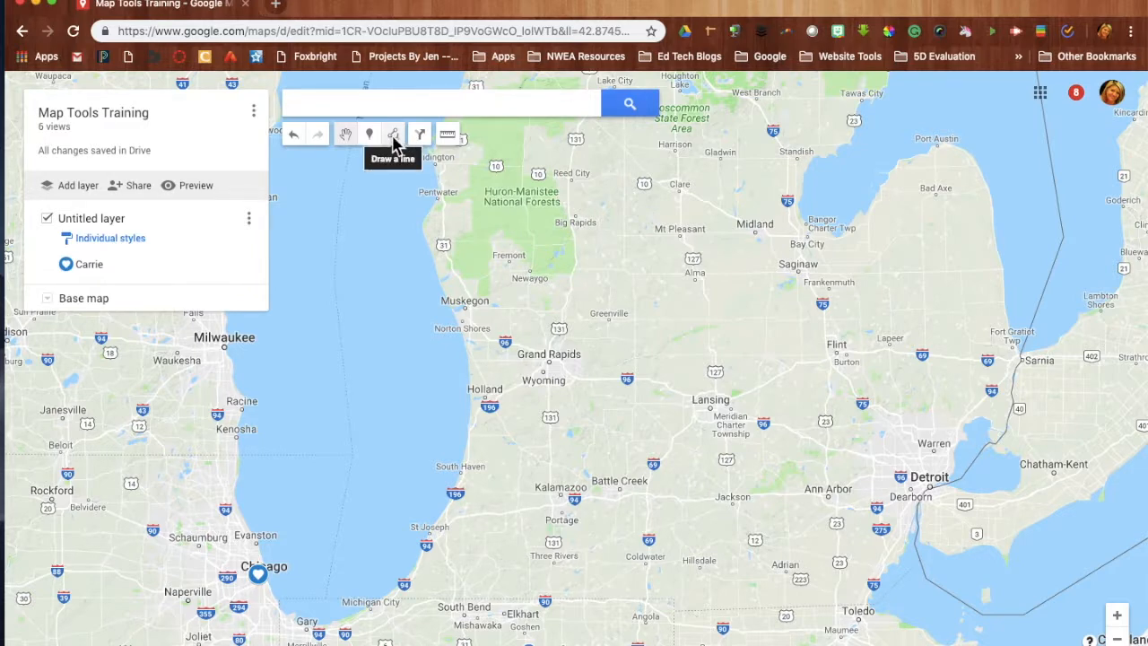
- Draw a closed shape of about 42,580 sq mi around Michigan's Lower Peninsula, following its coastline and southern border
{"action": "left_click", "coordinate": [1116, 640]}
{"action": "left_click", "coordinate": [1117, 639]}
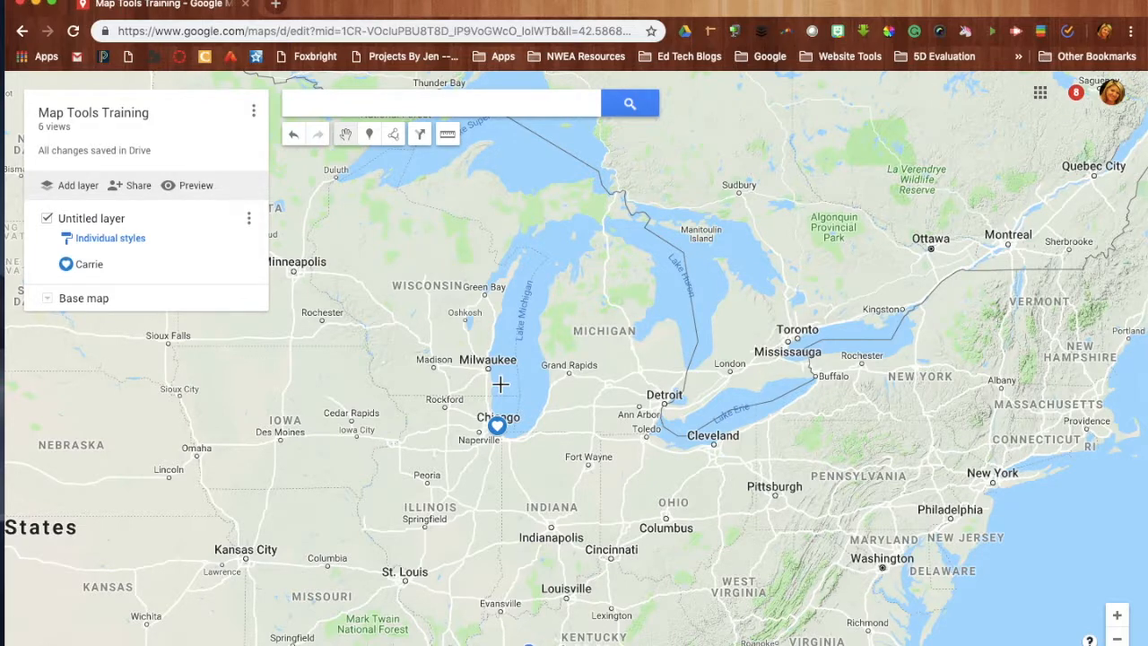
{"action": "left_click", "coordinate": [392, 136]}
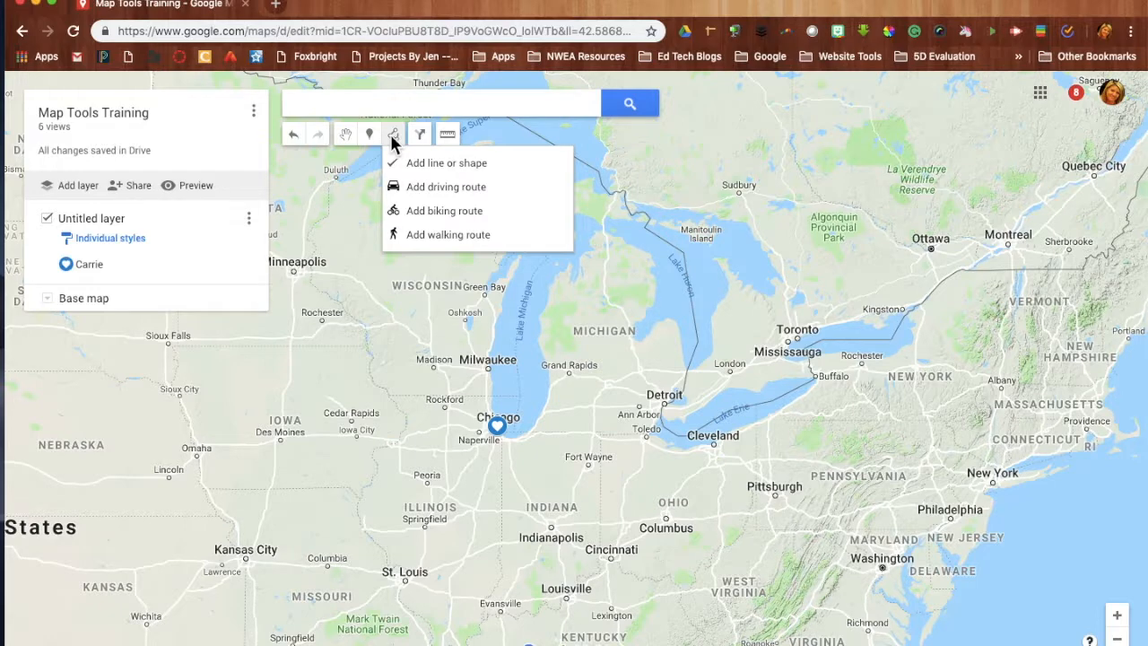
{"action": "left_click", "coordinate": [426, 165]}
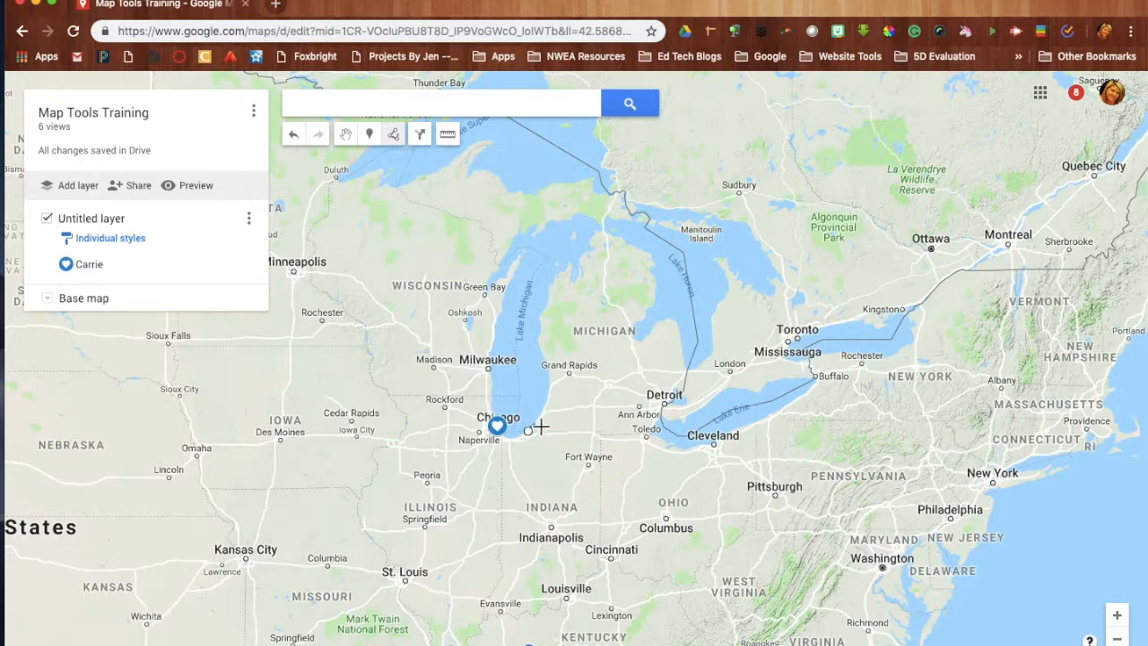
{"action": "left_click", "coordinate": [547, 394]}
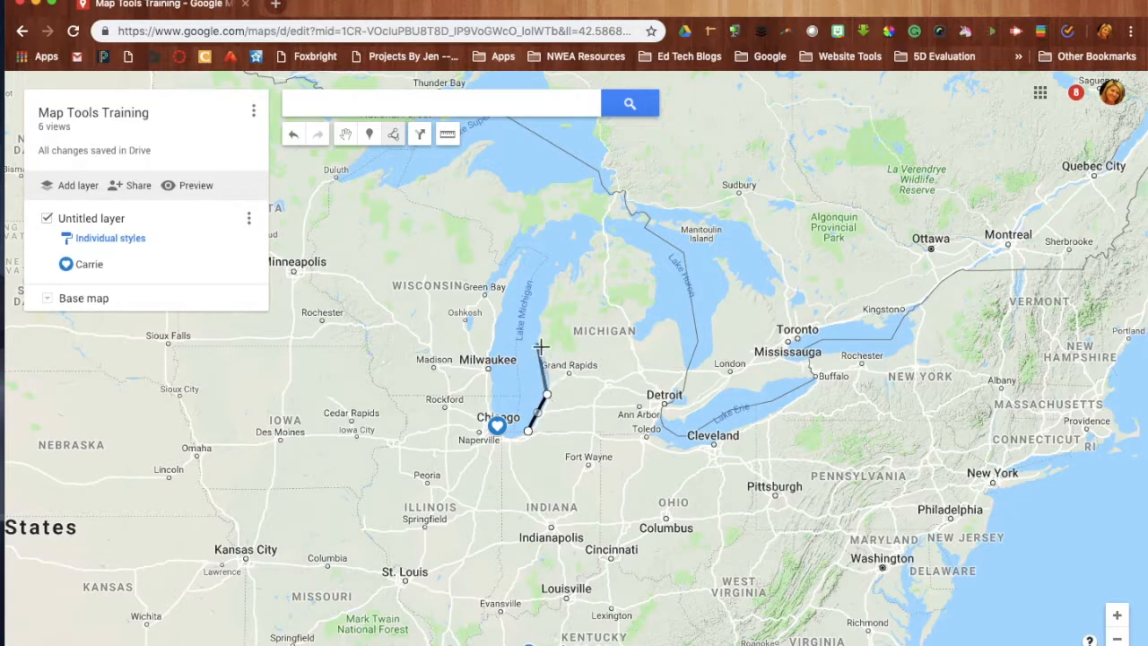
{"action": "left_click", "coordinate": [546, 290]}
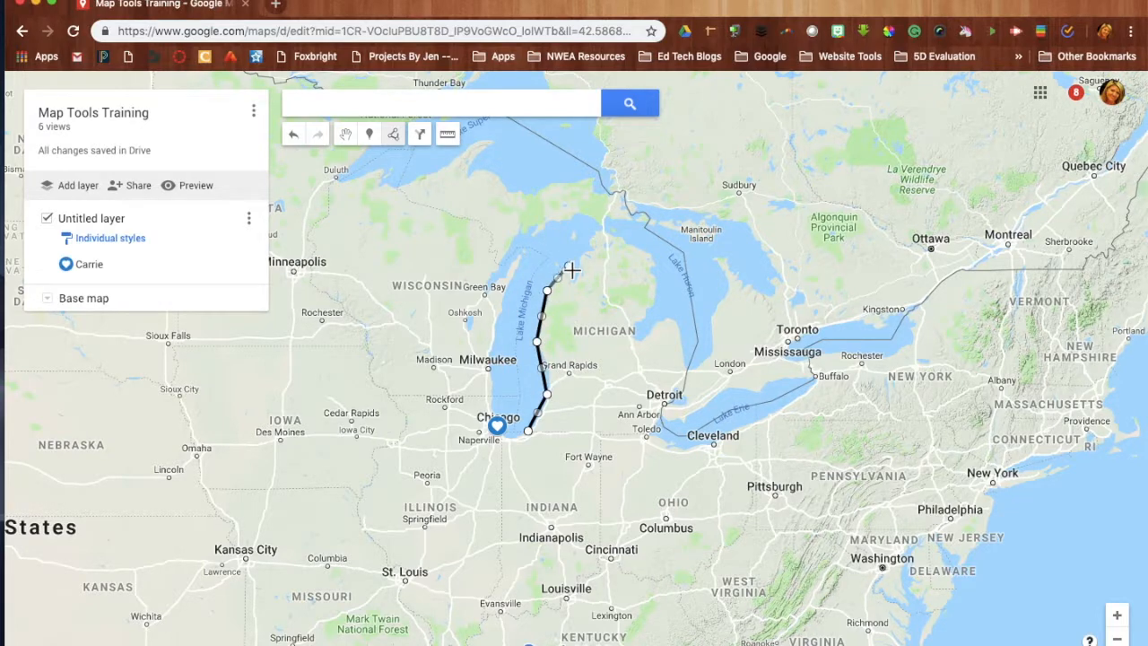
{"action": "left_click", "coordinate": [595, 233]}
{"action": "left_click", "coordinate": [658, 283]}
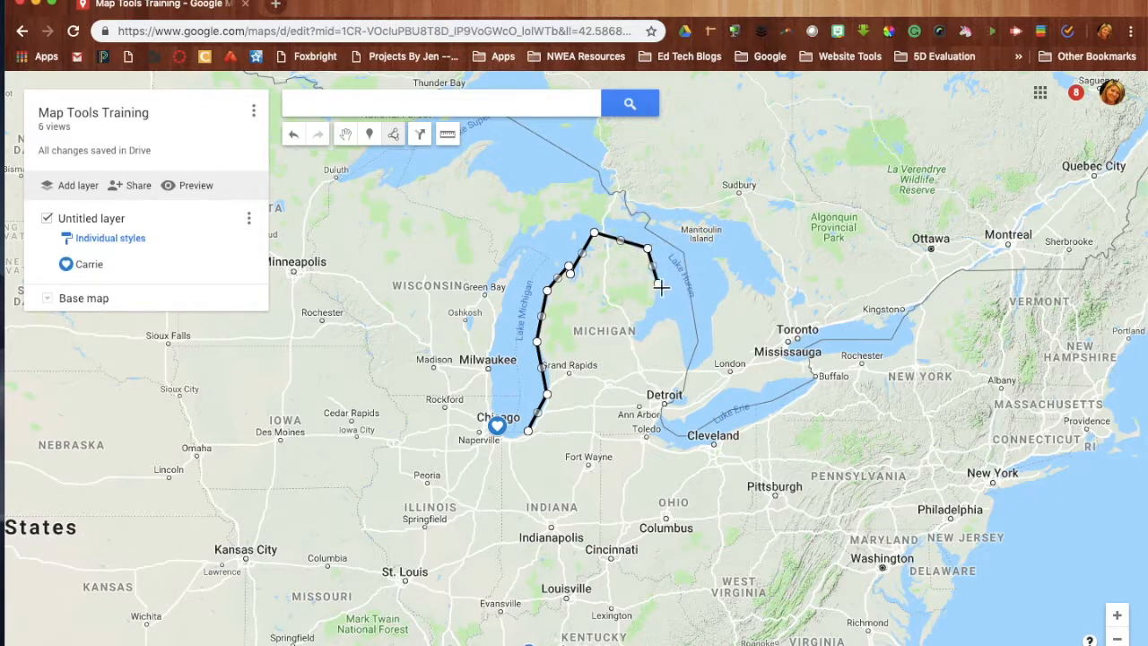
{"action": "left_click", "coordinate": [638, 328]}
{"action": "left_click", "coordinate": [668, 320]}
{"action": "left_click", "coordinate": [689, 374]}
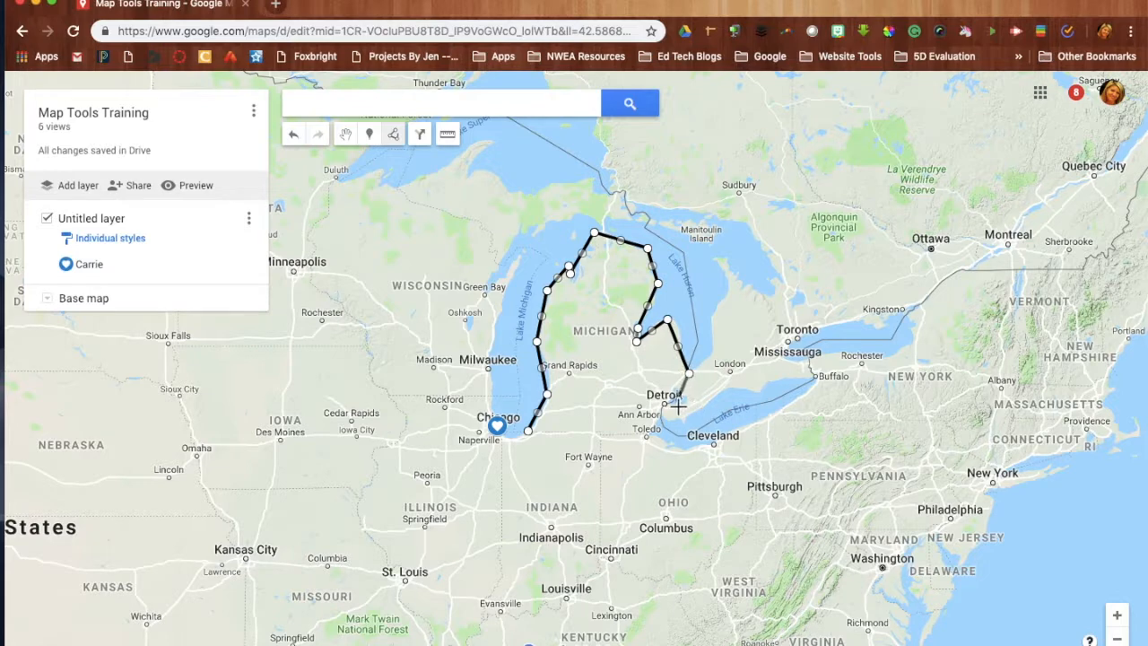
{"action": "left_click", "coordinate": [646, 437]}
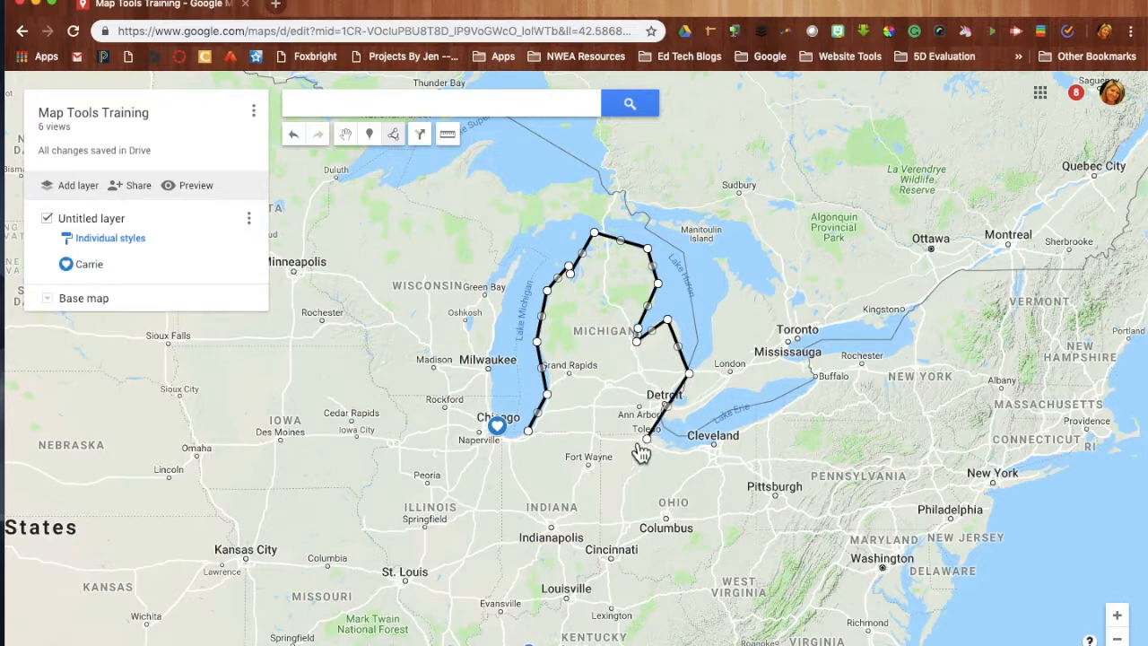
{"action": "left_click", "coordinate": [528, 431]}
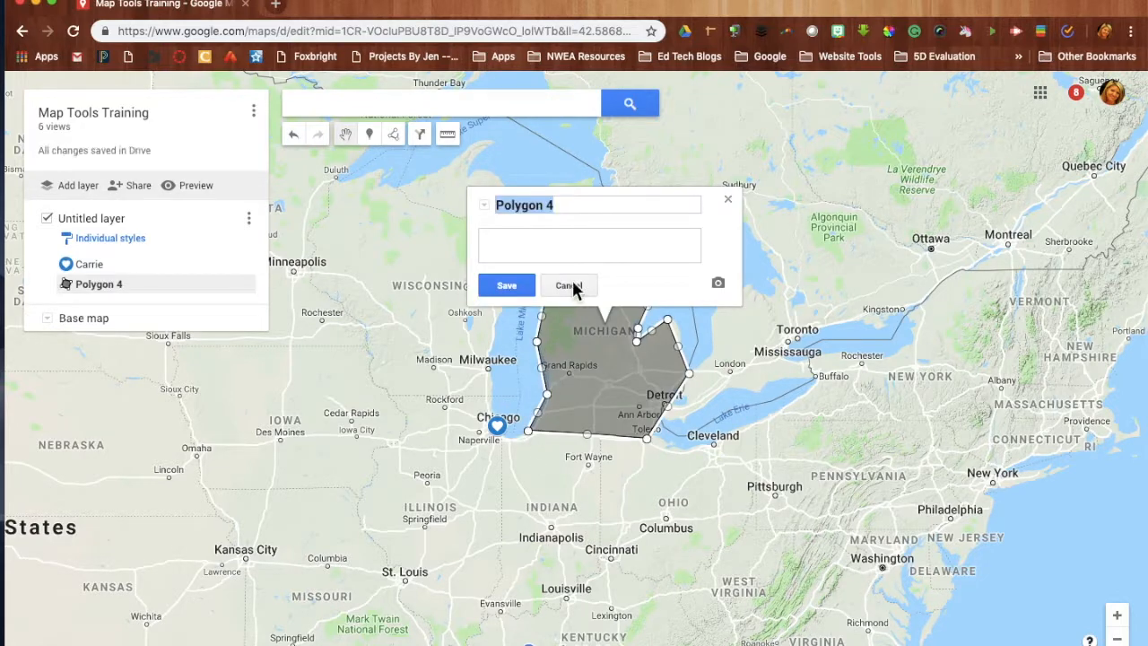
- Title the new Michigan shape MI, save it and close its details card
{"action": "type", "text": "MI"}
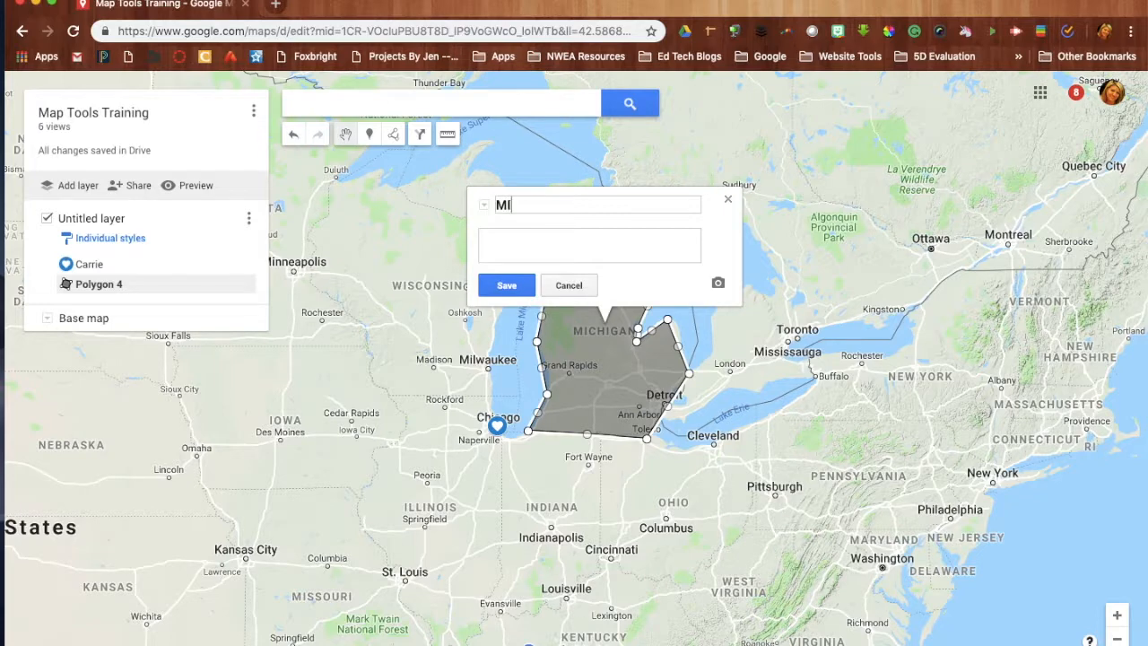
{"action": "left_click", "coordinate": [506, 288]}
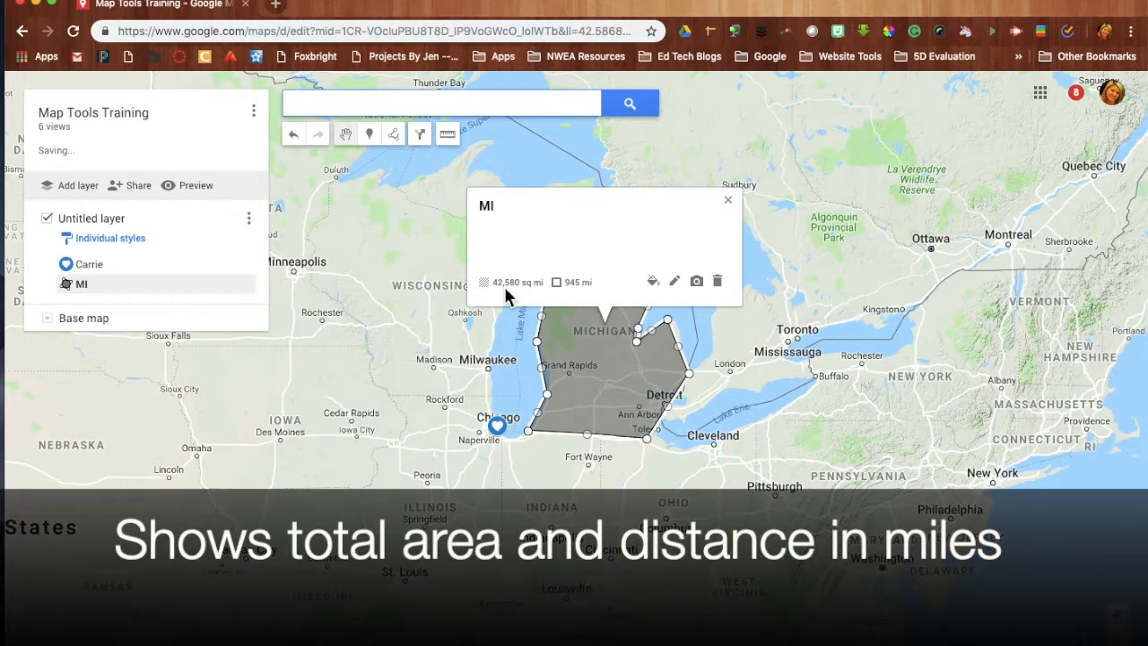
{"action": "left_click", "coordinate": [727, 200]}
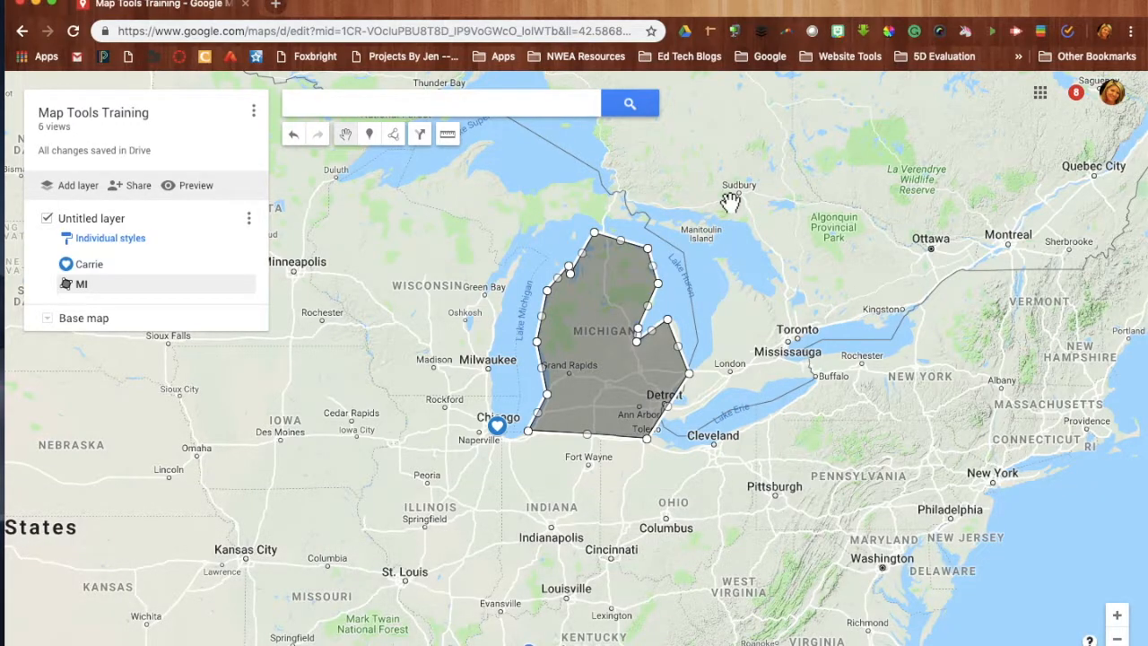
- Move the MI shape onto southern Greenland to compare their sizes, and relocate it to the Labrador Sea
{"action": "left_click", "coordinate": [1116, 638]}
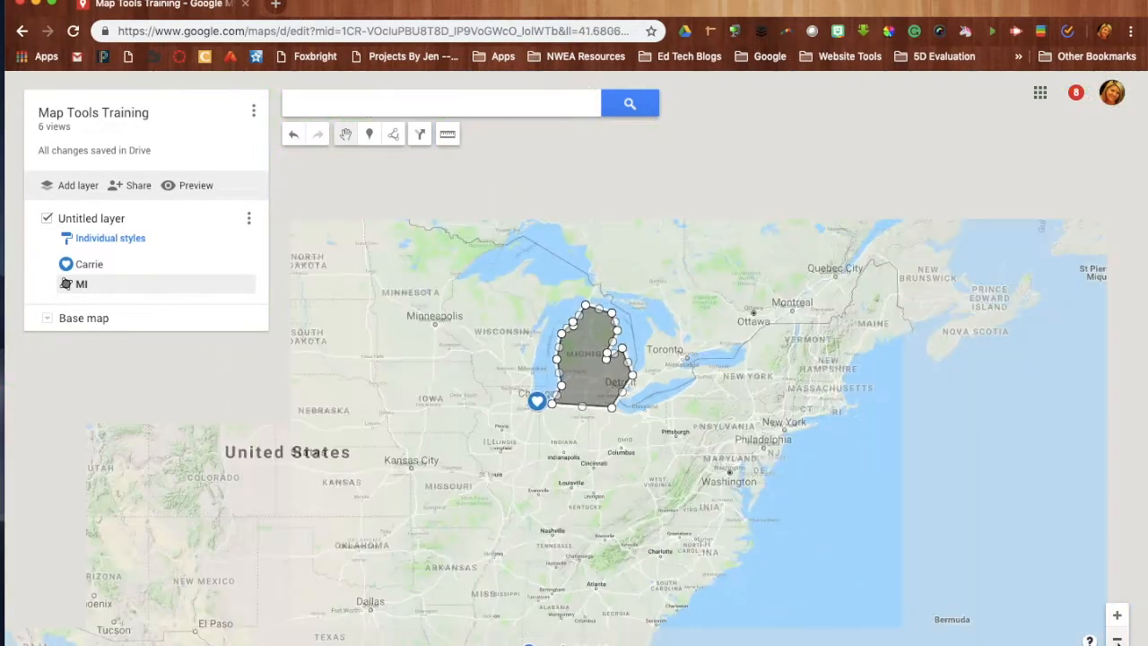
{"action": "left_click", "coordinate": [1117, 640]}
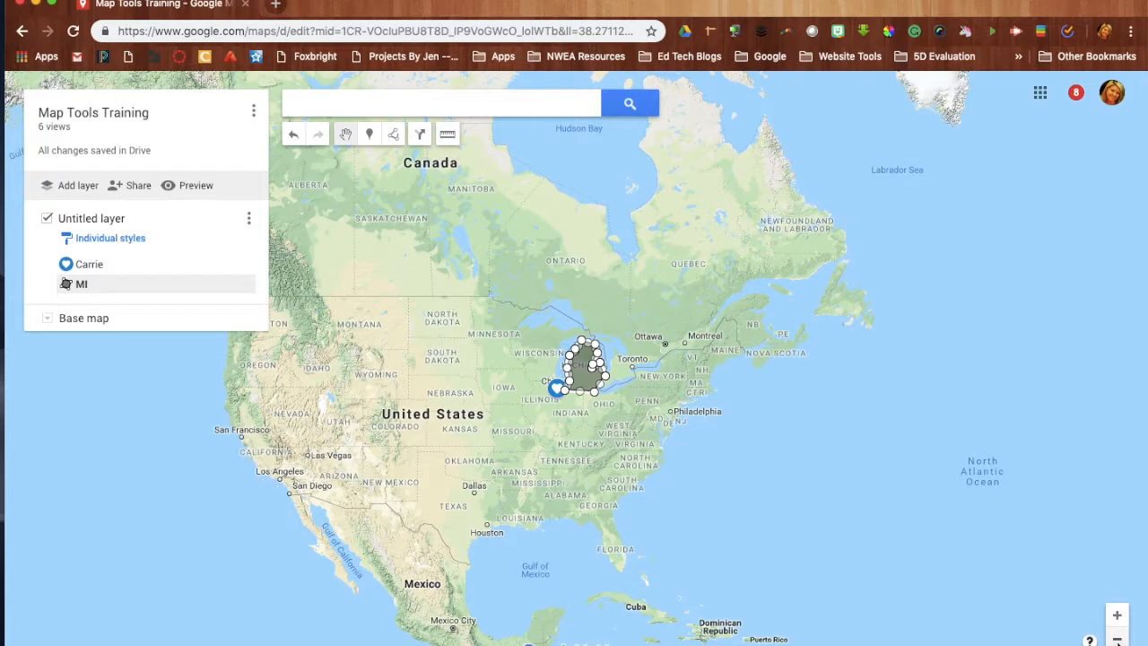
{"action": "left_click", "coordinate": [1116, 640]}
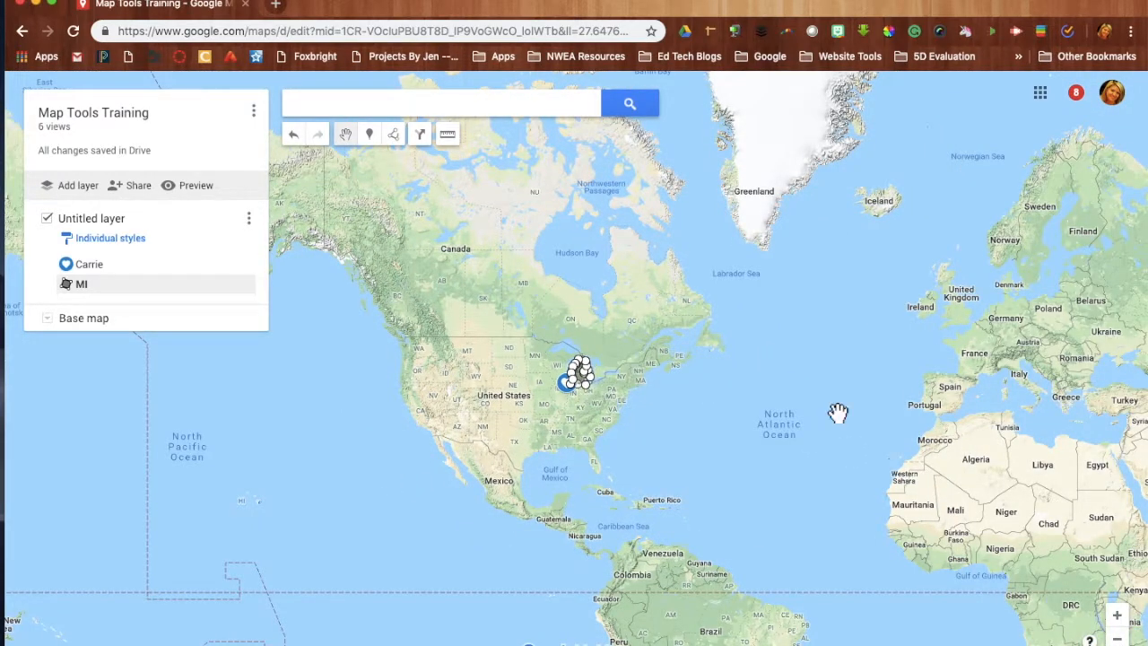
{"action": "left_click", "coordinate": [1117, 617]}
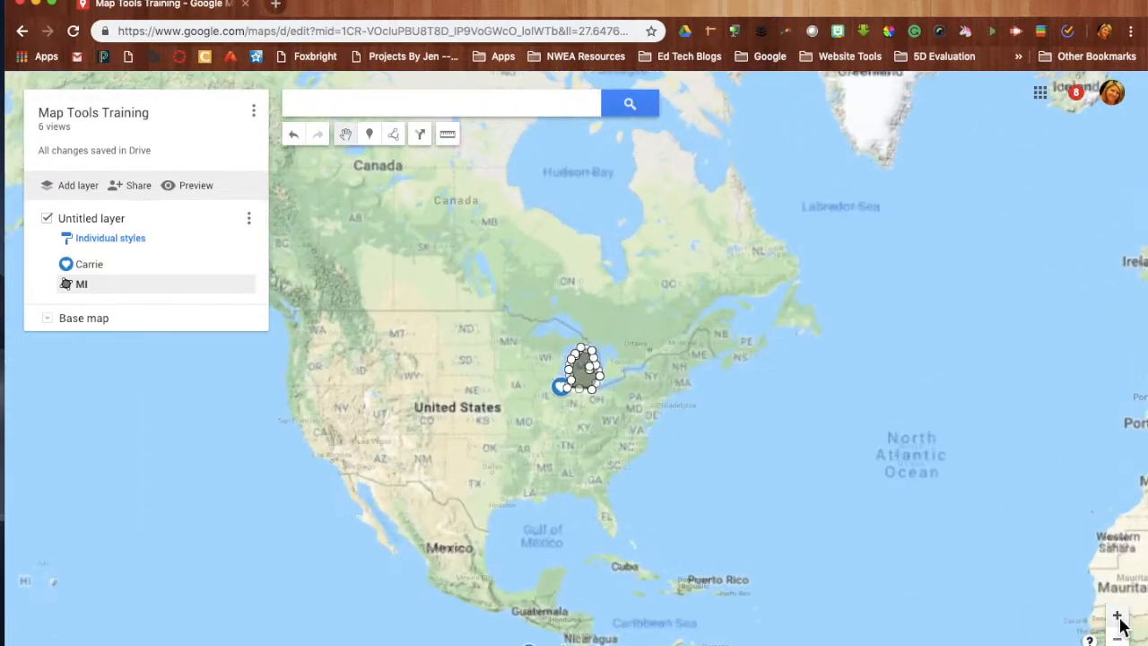
{"action": "left_click_drag", "start_coordinate": [1038, 179], "coordinate": [884, 278]}
{"action": "left_click_drag", "start_coordinate": [507, 447], "coordinate": [840, 129]}
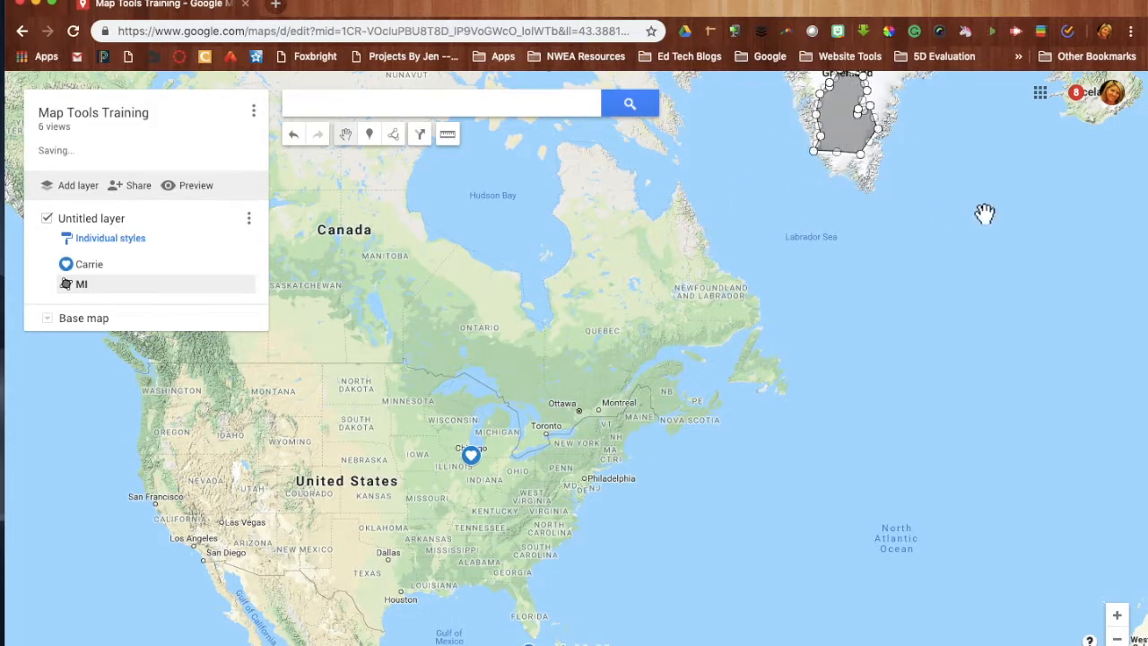
{"action": "left_click_drag", "start_coordinate": [981, 215], "coordinate": [960, 359]}
{"action": "left_click_drag", "start_coordinate": [836, 297], "coordinate": [789, 462]}
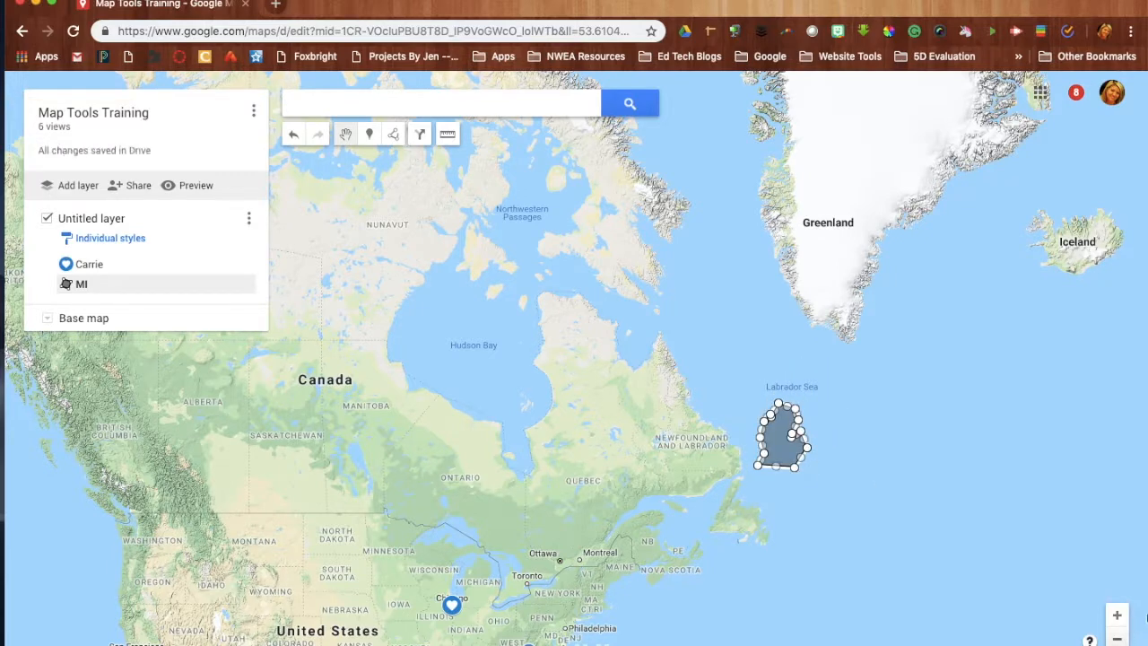
- Move the MI shape from the Labrador Sea back over Michigan, beside the Chicago marker
{"action": "left_click", "coordinate": [1117, 638]}
{"action": "left_click_drag", "start_coordinate": [841, 543], "coordinate": [870, 436]}
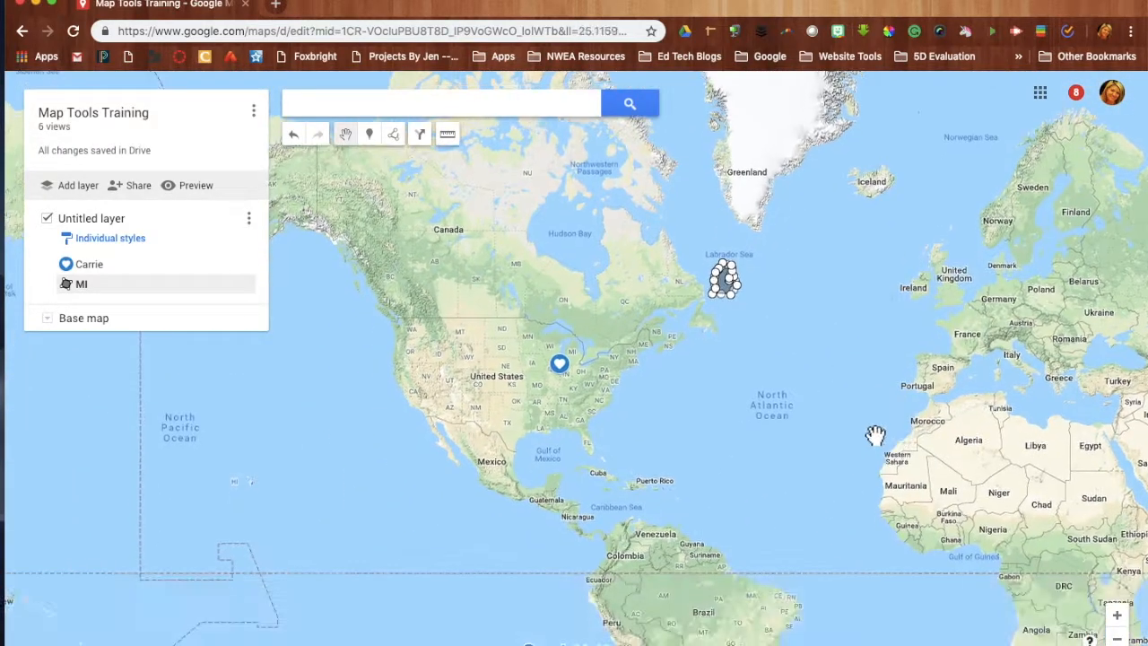
{"action": "left_click", "coordinate": [1118, 617]}
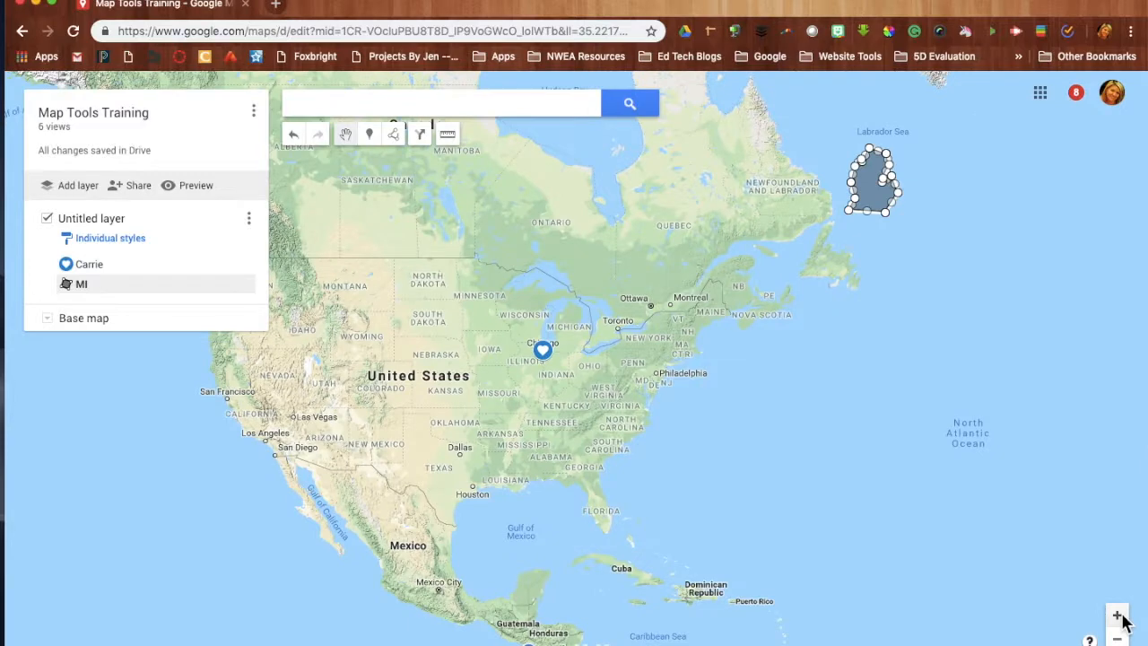
{"action": "left_click", "coordinate": [1117, 616]}
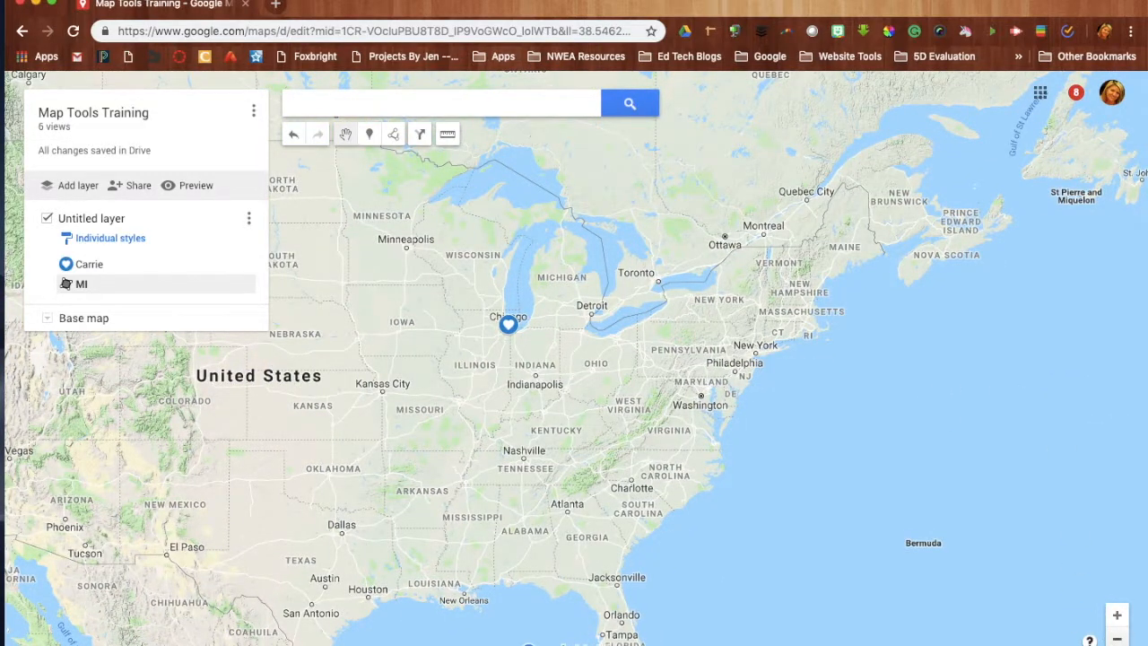
{"action": "left_click", "coordinate": [1117, 639]}
{"action": "left_click_drag", "start_coordinate": [871, 189], "coordinate": [570, 585]}
{"action": "left_click_drag", "start_coordinate": [549, 533], "coordinate": [578, 342]}
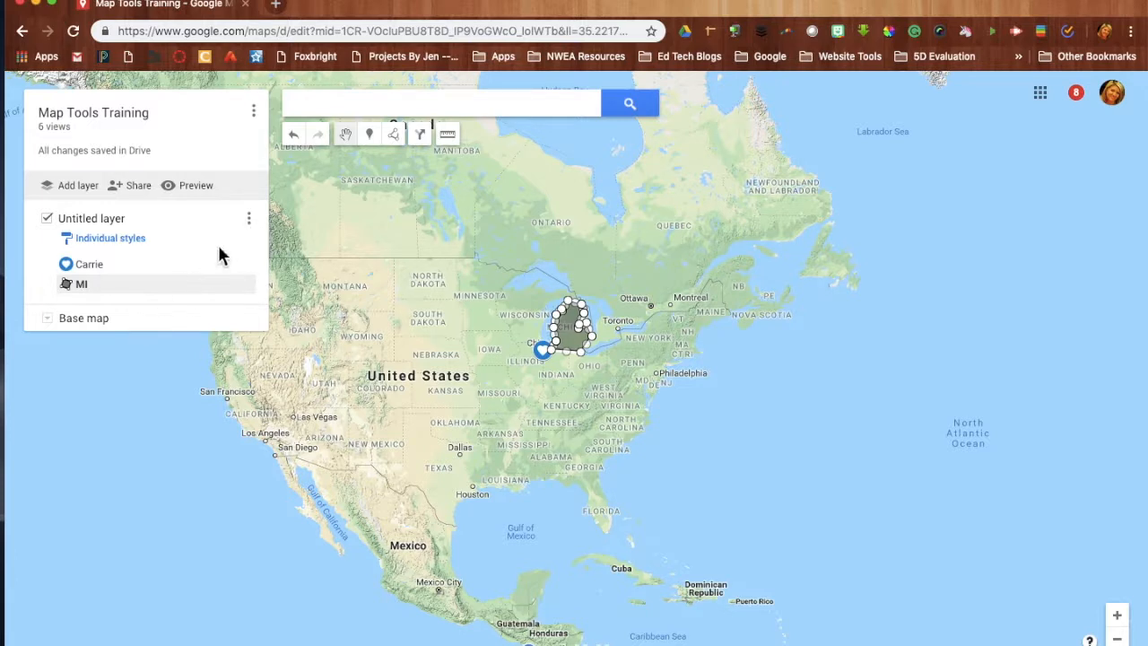
- Add a second layer to the map and place a marker in Missouri on it, saved with the default title
{"action": "left_click", "coordinate": [251, 220]}
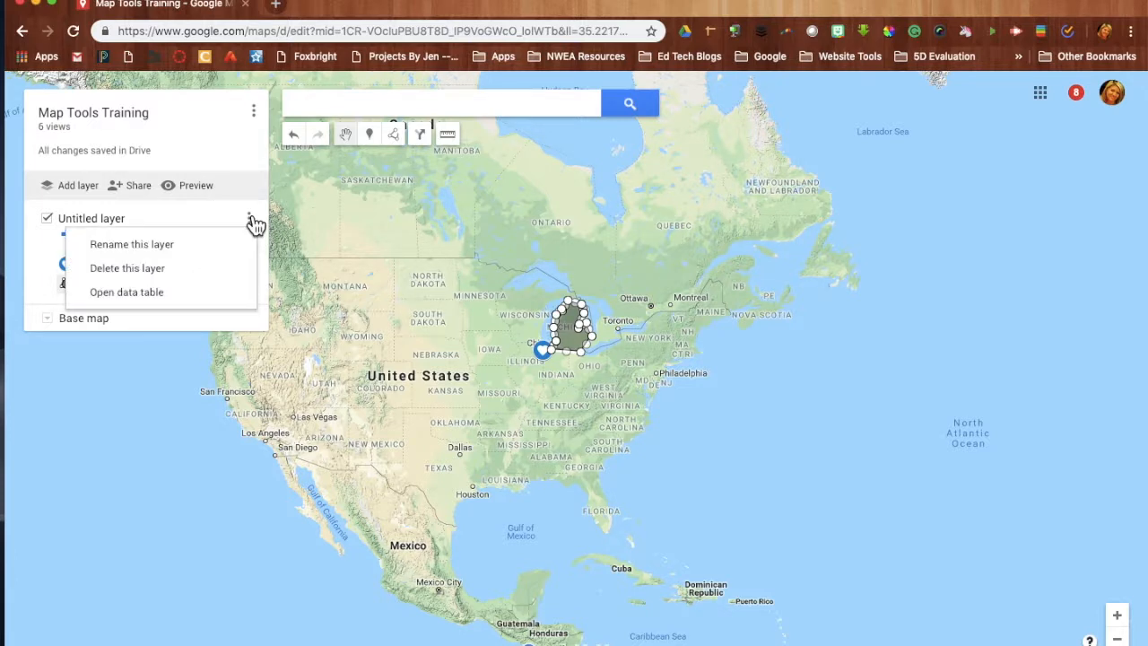
{"action": "left_click", "coordinate": [173, 218]}
{"action": "left_click", "coordinate": [76, 192]}
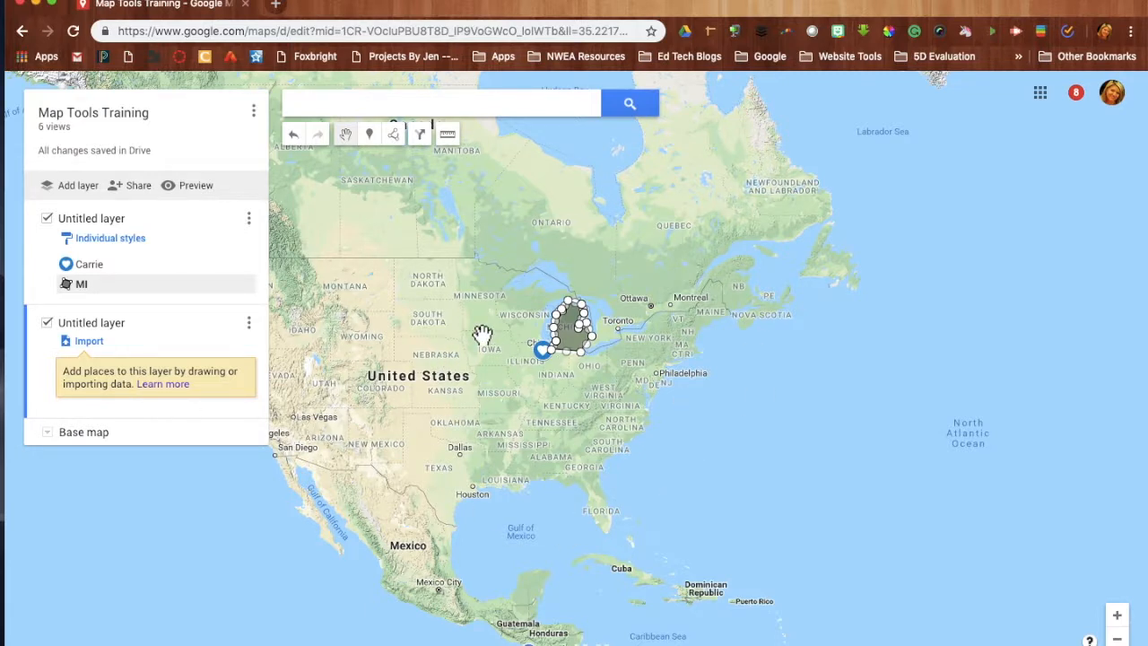
{"action": "left_click", "coordinate": [498, 401]}
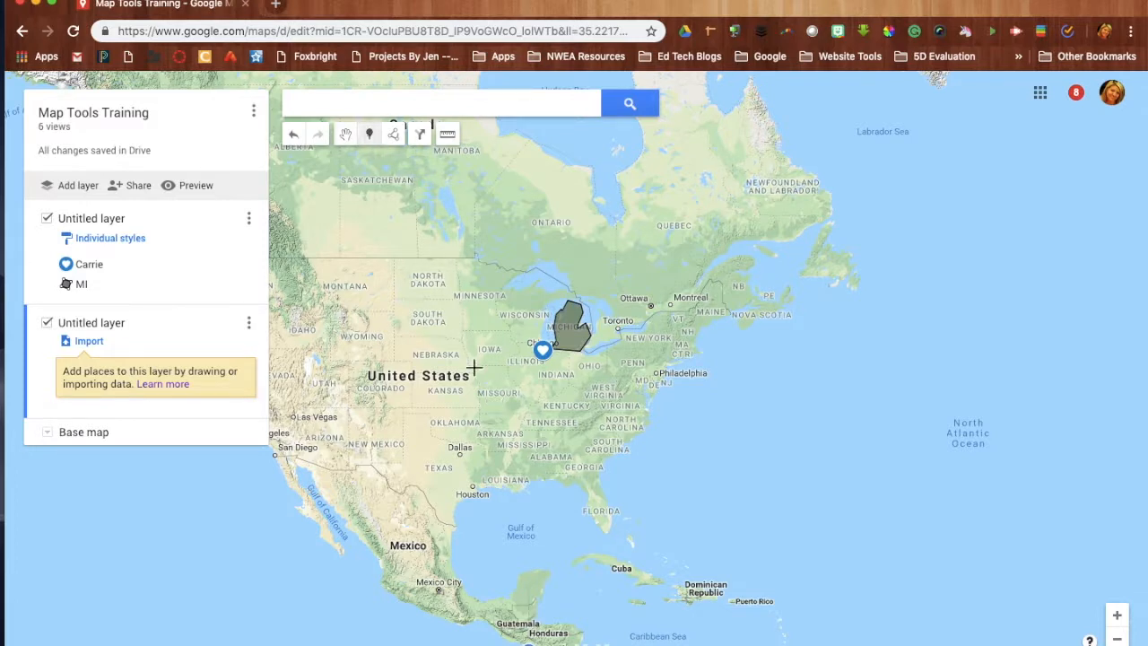
{"action": "left_click", "coordinate": [496, 391]}
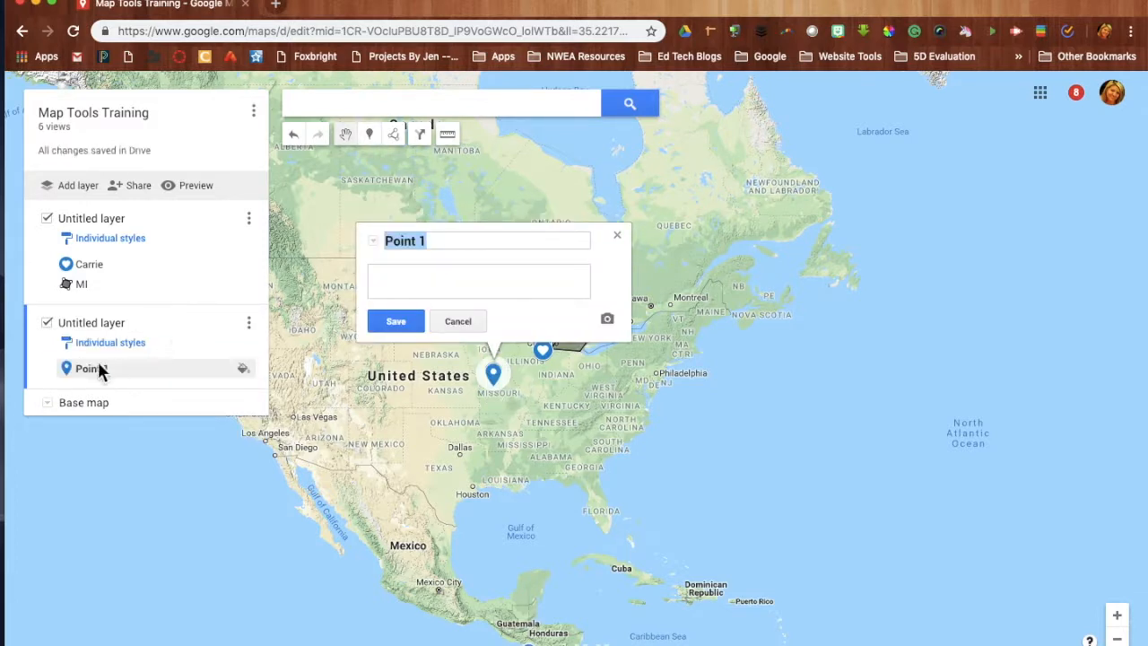
{"action": "left_click", "coordinate": [395, 321]}
- Change the Missouri marker's colour to dark maroon and close its style options and details card
{"action": "left_click", "coordinate": [520, 317]}
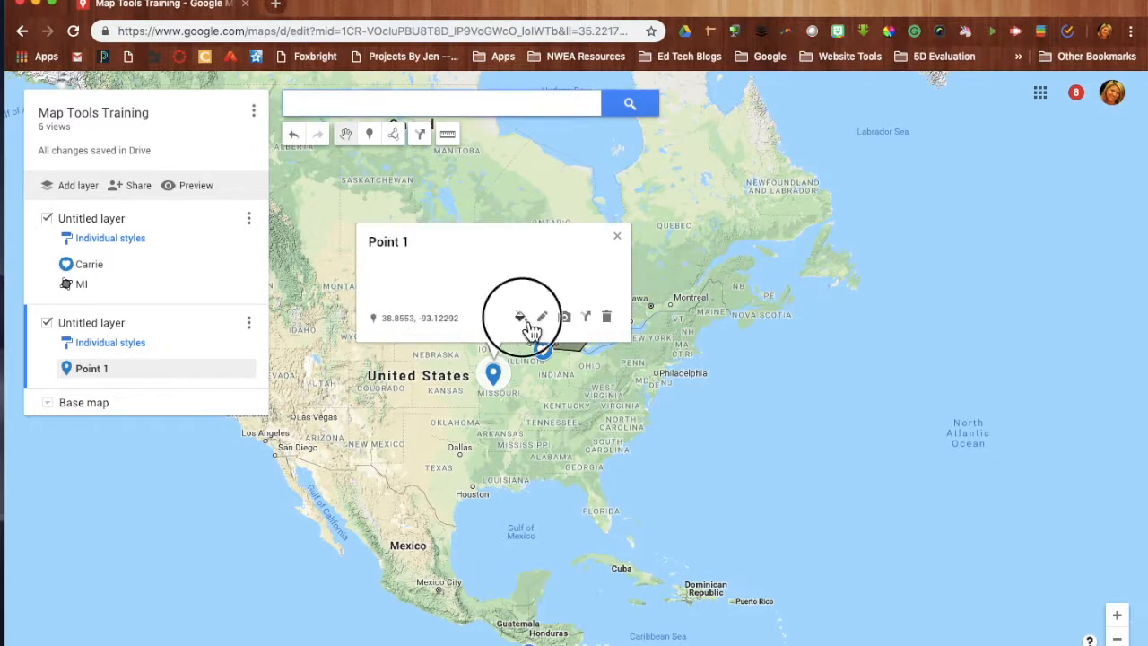
{"action": "left_click", "coordinate": [553, 319]}
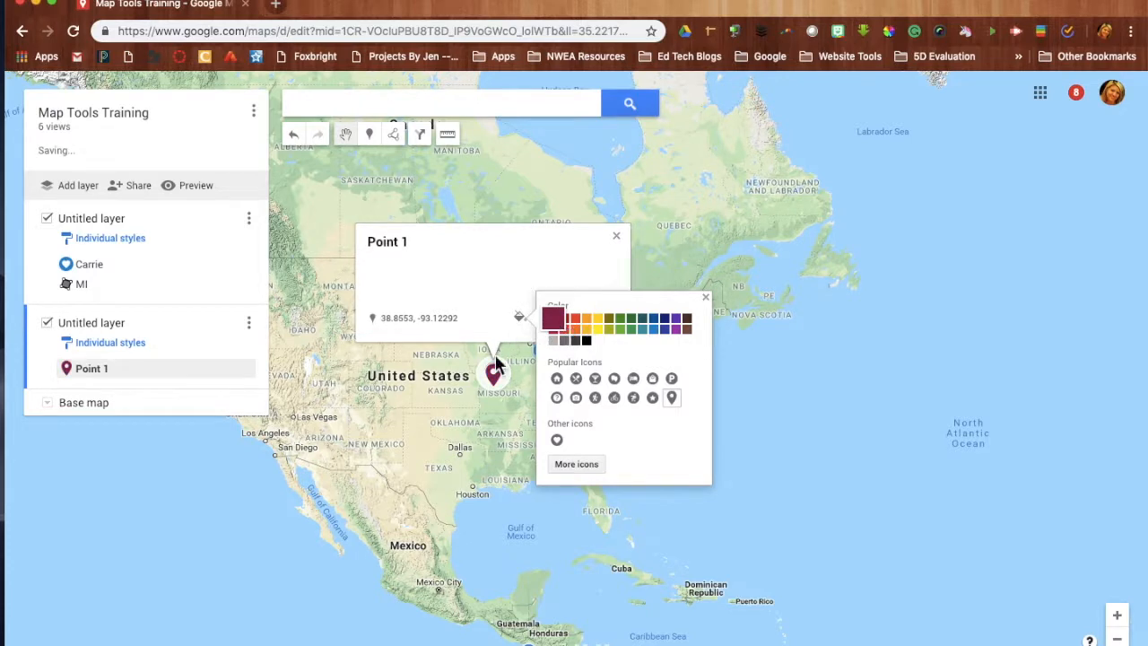
{"action": "left_click", "coordinate": [707, 298]}
{"action": "left_click", "coordinate": [616, 235]}
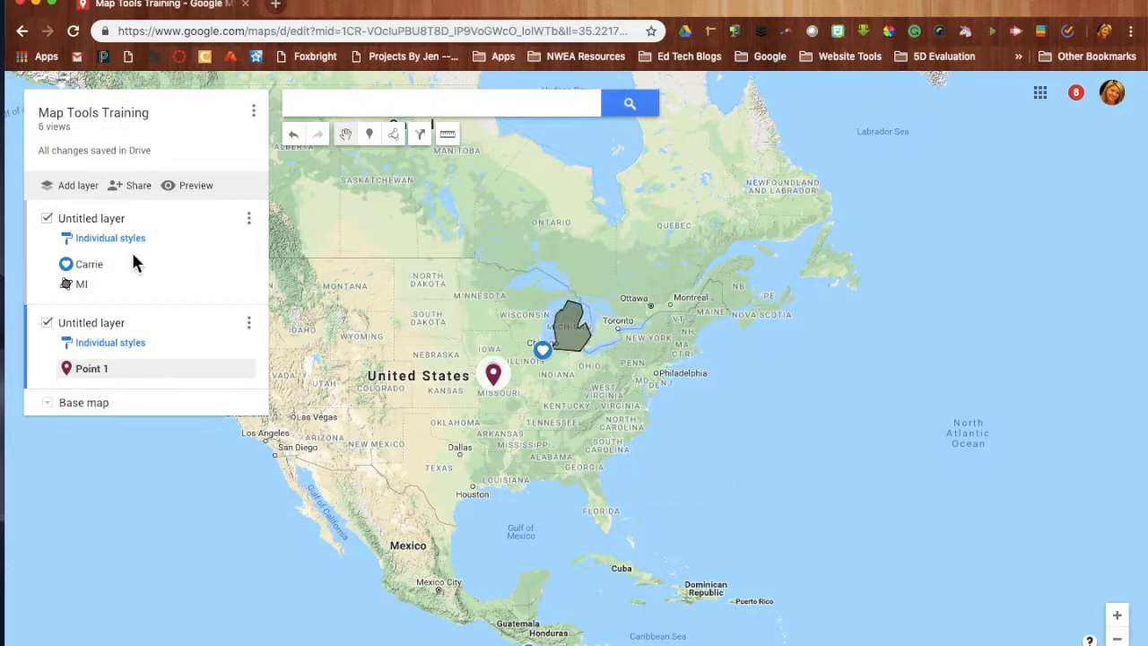
{"action": "left_click", "coordinate": [249, 219]}
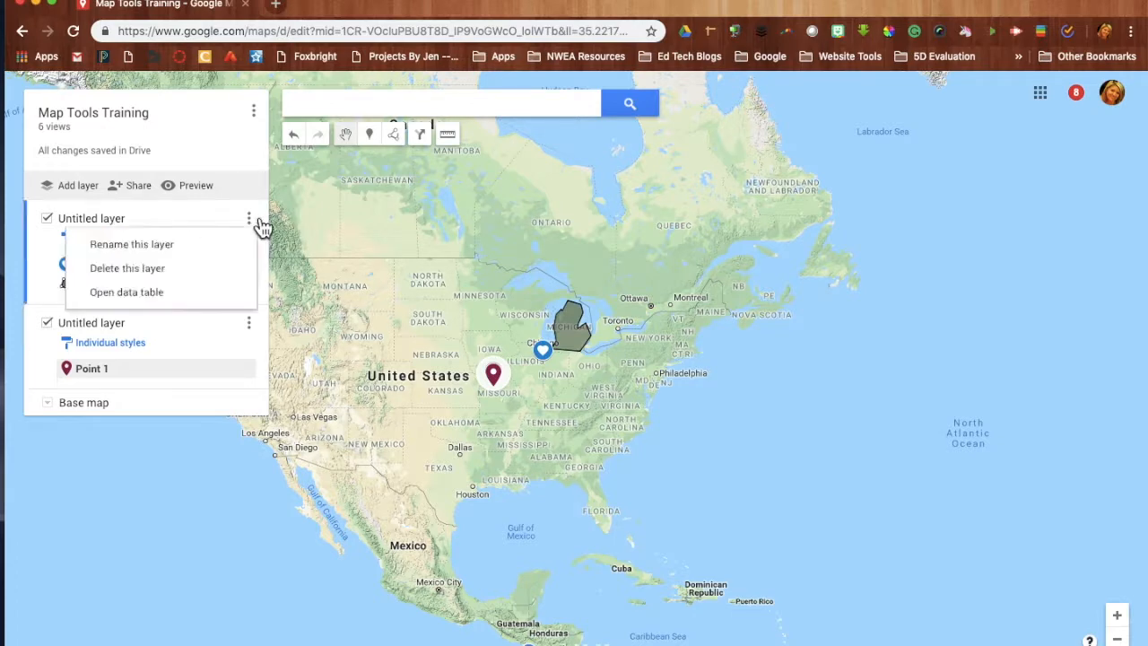
{"action": "left_click", "coordinate": [175, 251]}
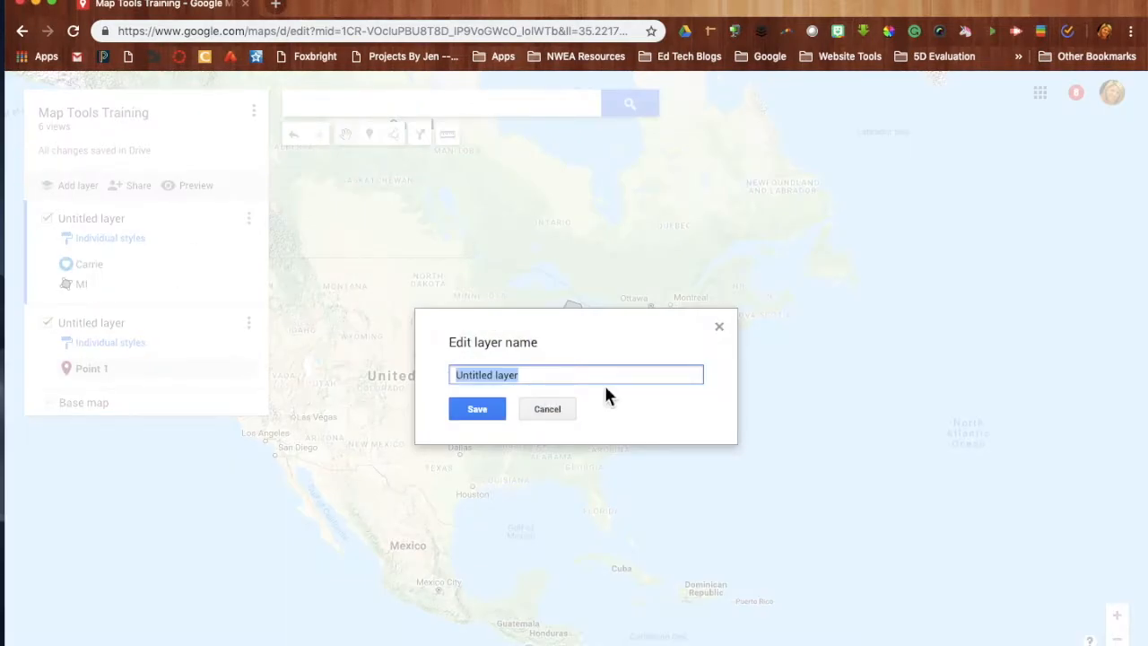
{"action": "left_click", "coordinate": [559, 409]}
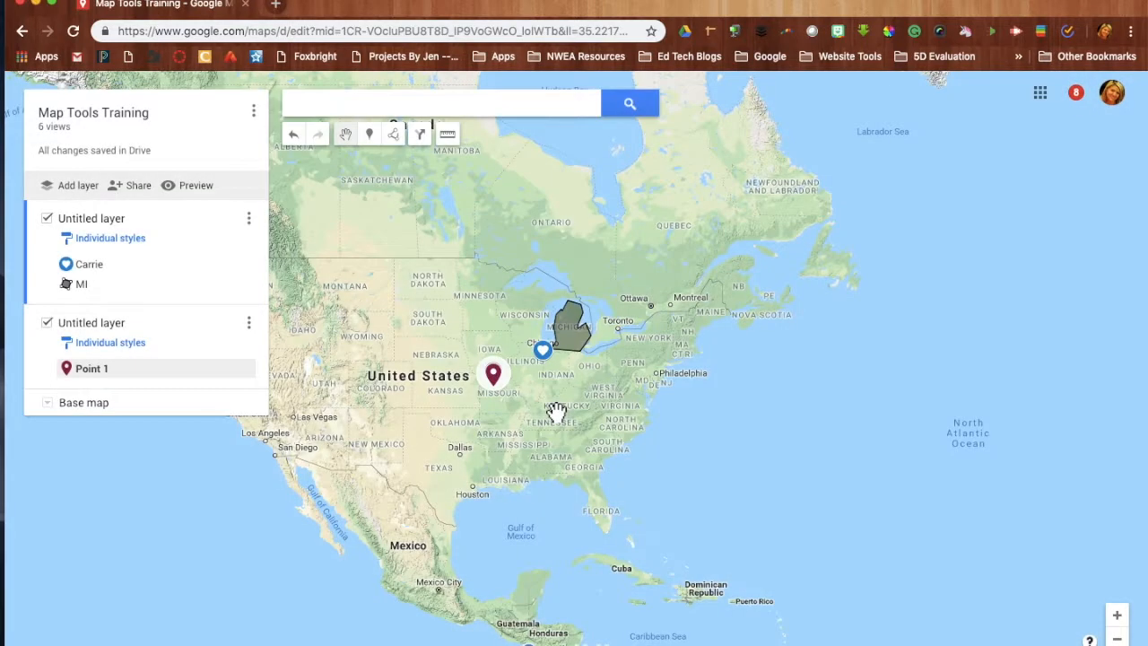